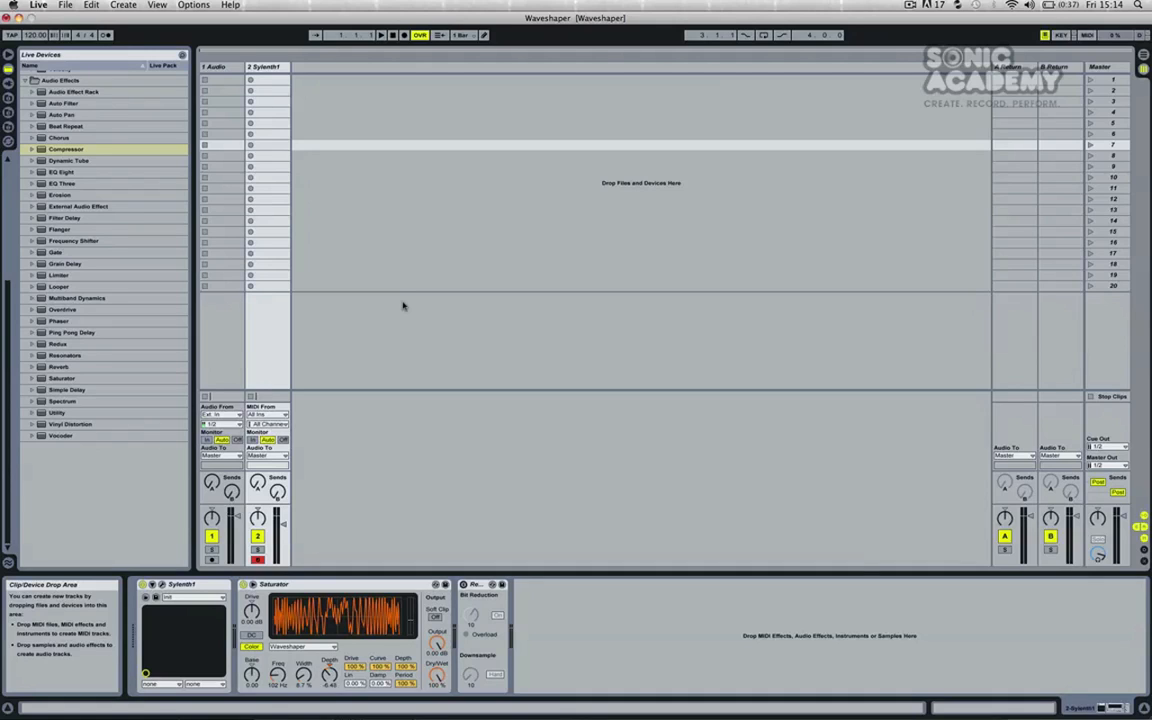
Insert a new MIDI track directly after the audio track
{"action": "left_click", "coordinate": [405, 321]}
{"action": "left_click", "coordinate": [257, 68]}
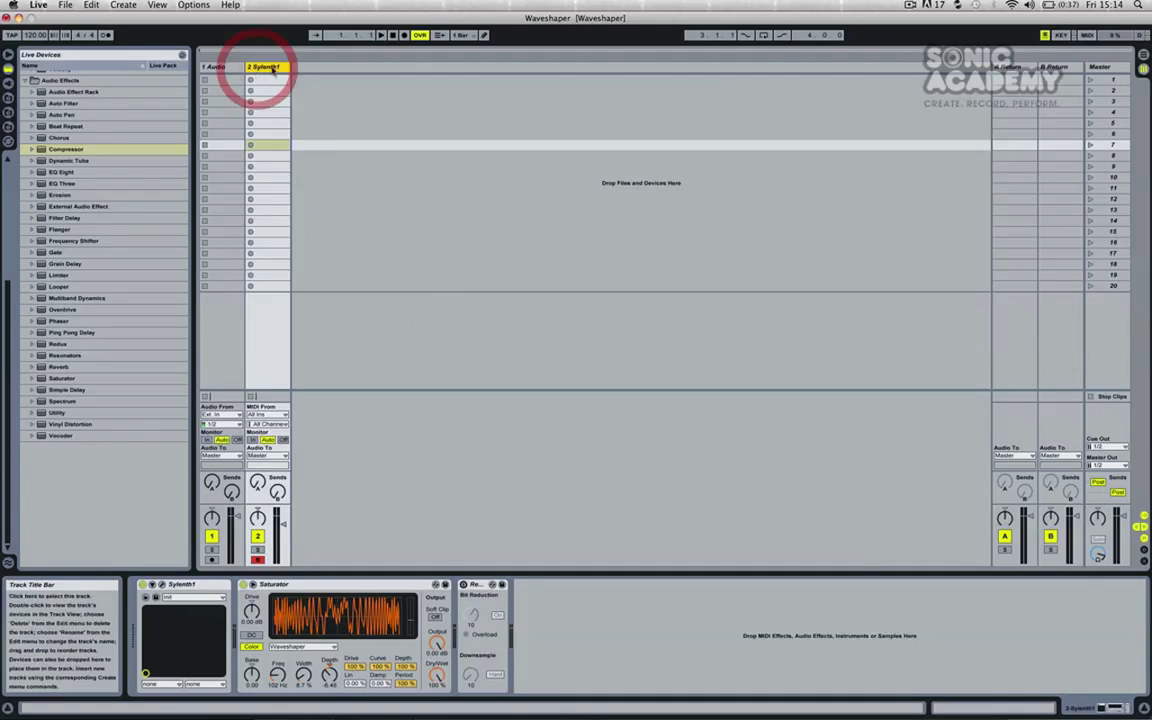
{"action": "left_click", "coordinate": [510, 195]}
{"action": "left_click", "coordinate": [218, 66]}
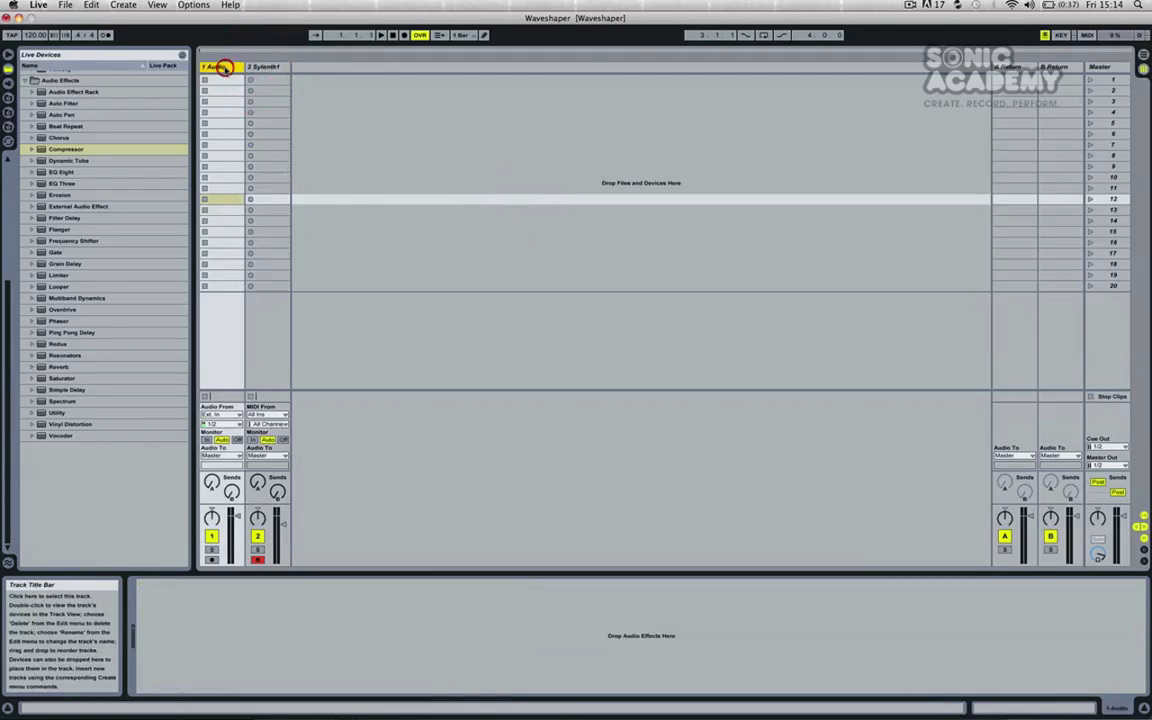
{"action": "right_click", "coordinate": [226, 68]}
{"action": "left_click", "coordinate": [258, 163]}
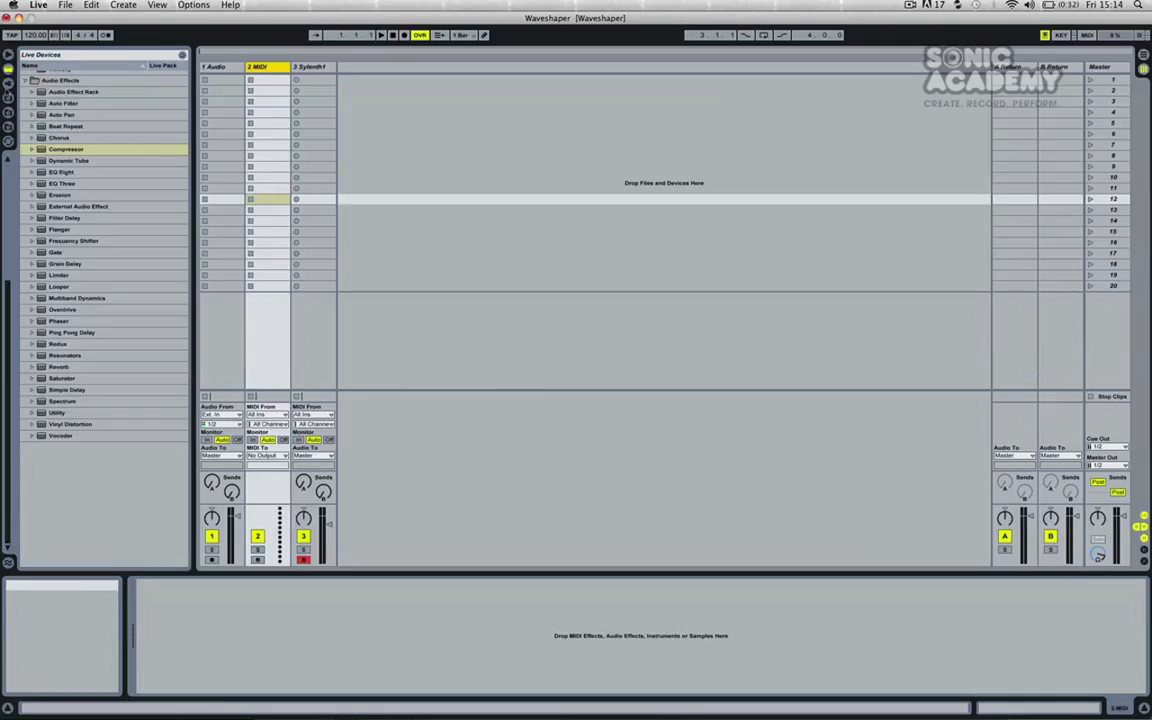
Load the Sylenth1 VST onto the new MIDI track and reset its preset to Init
{"action": "left_click", "coordinate": [8, 84]}
{"action": "left_click_drag", "start_coordinate": [48, 121], "coordinate": [268, 126]}
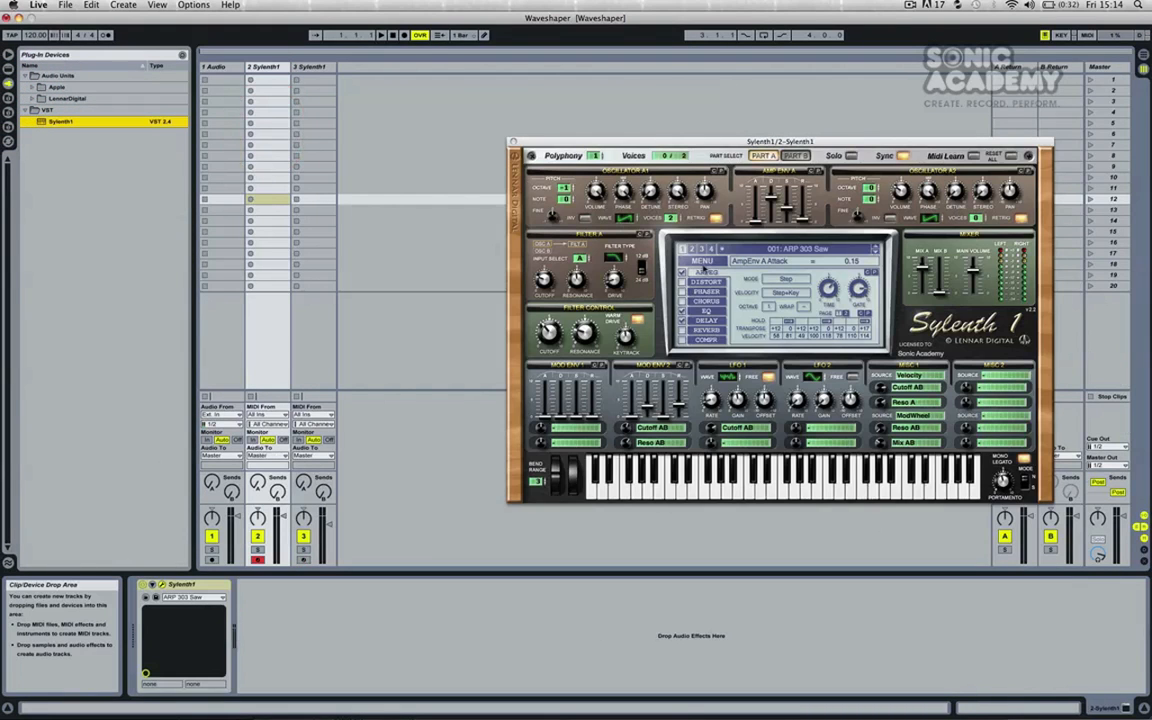
{"action": "left_click", "coordinate": [702, 261]}
{"action": "left_click", "coordinate": [700, 371]}
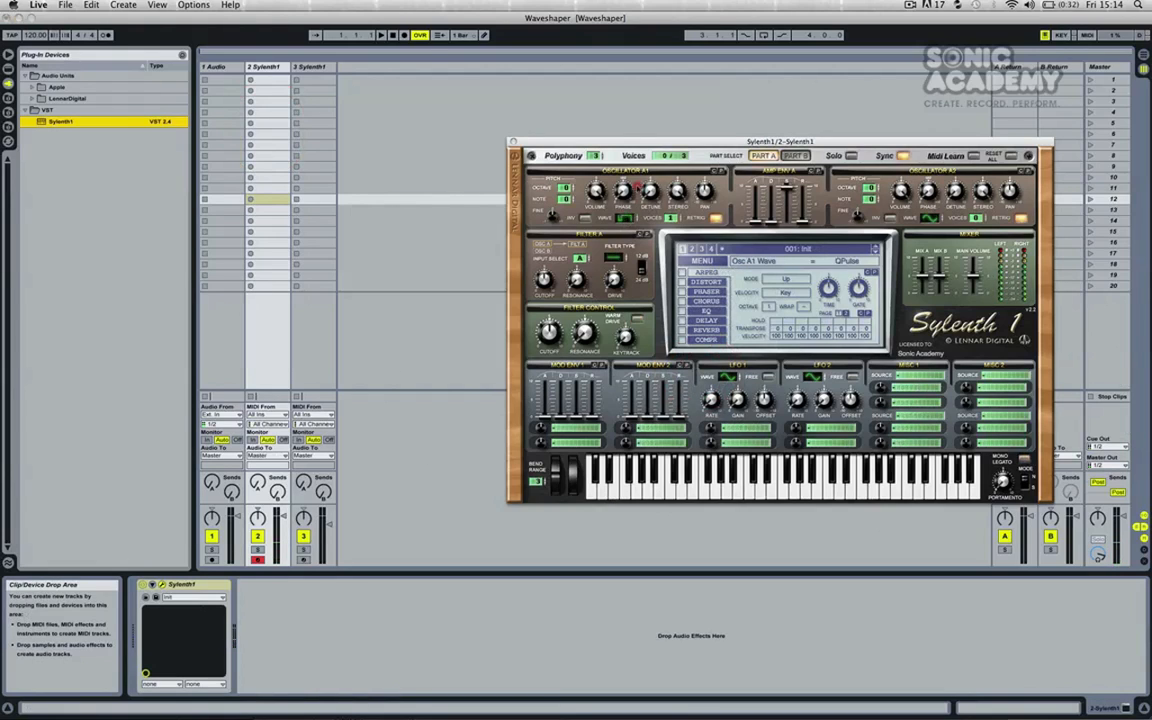
Choose the waveform for Sylenth1's oscillator A1 and close the plug-in window
{"action": "left_click", "coordinate": [630, 168]}
{"action": "left_click", "coordinate": [623, 220]}
{"action": "left_click", "coordinate": [623, 220]}
{"action": "left_click", "coordinate": [513, 142]}
Add a Saturator after Sylenth1, set its curve type to Waveshaper and enable Color
{"action": "left_click", "coordinate": [8, 66]}
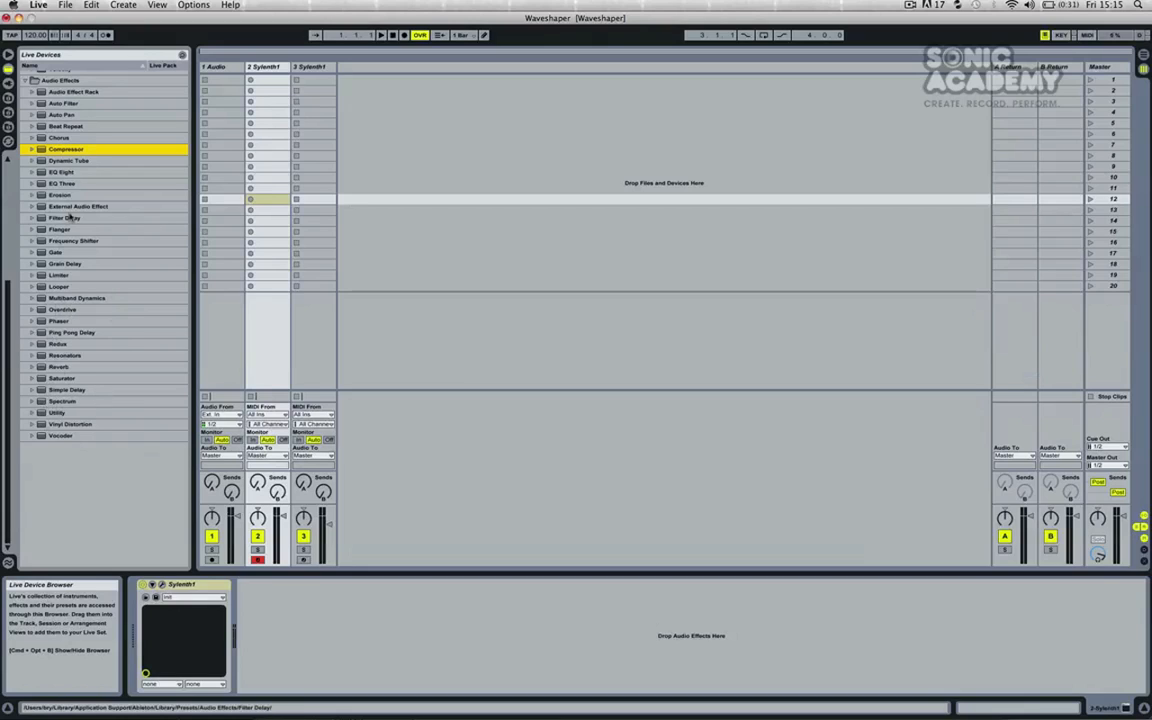
{"action": "left_click_drag", "start_coordinate": [58, 383], "coordinate": [247, 104]}
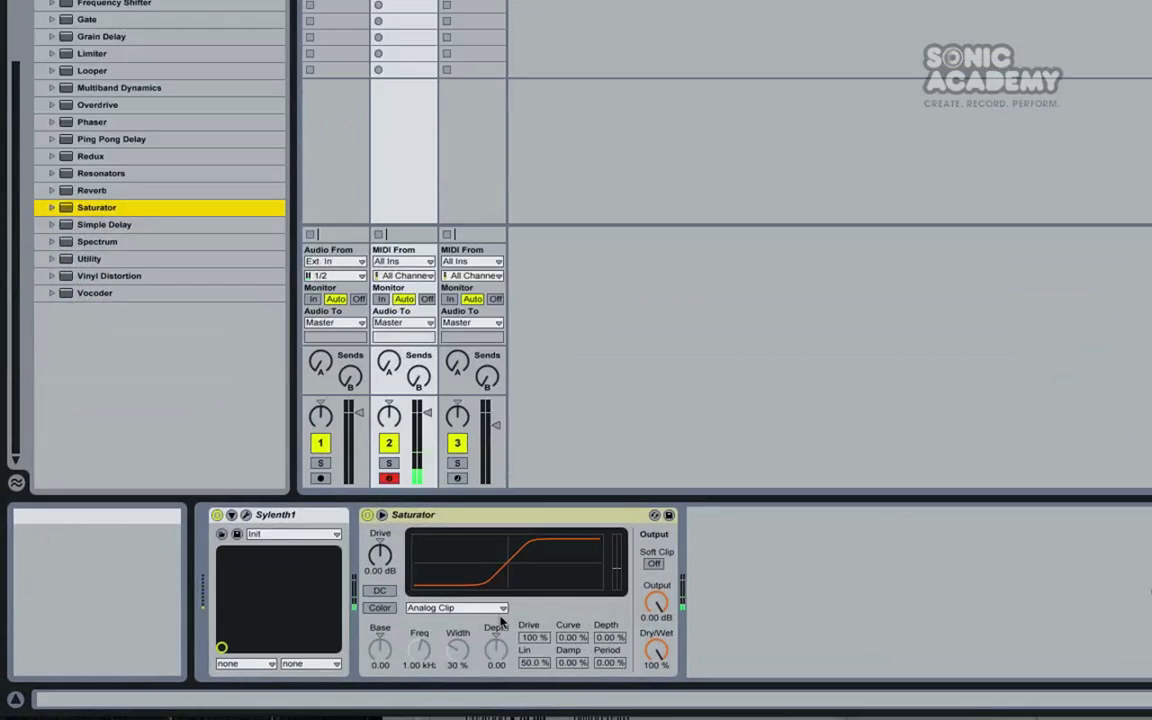
{"action": "left_click", "coordinate": [437, 611]}
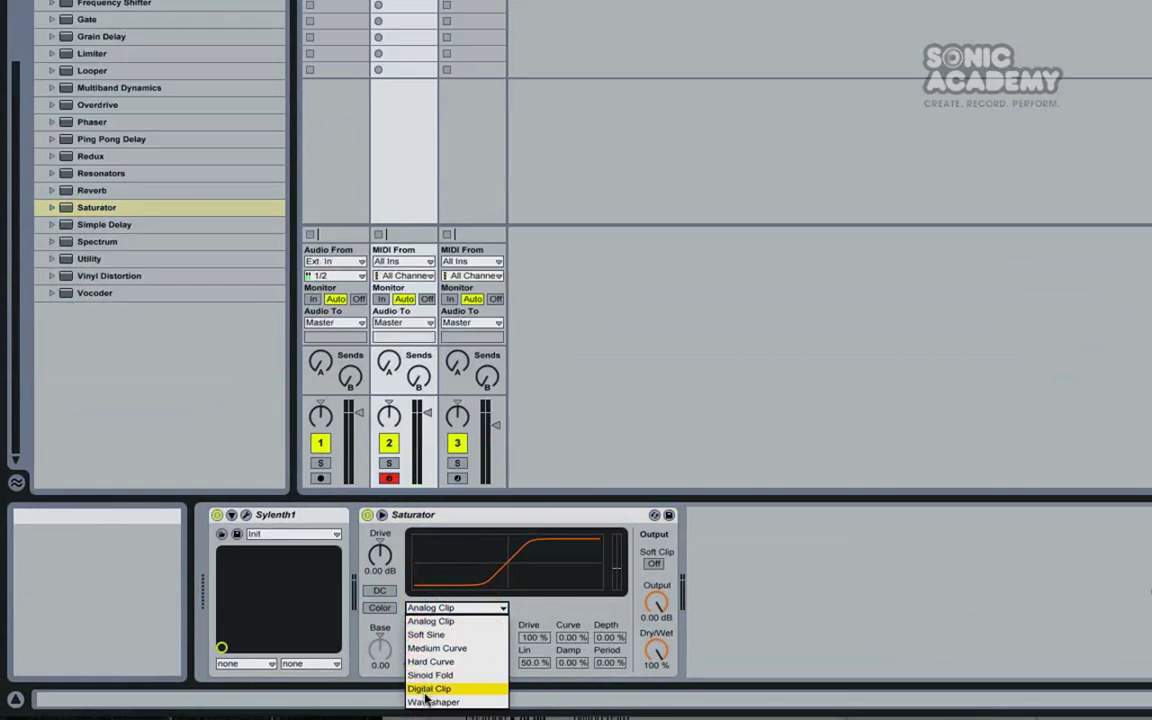
{"action": "left_click", "coordinate": [424, 694]}
{"action": "left_click", "coordinate": [379, 607]}
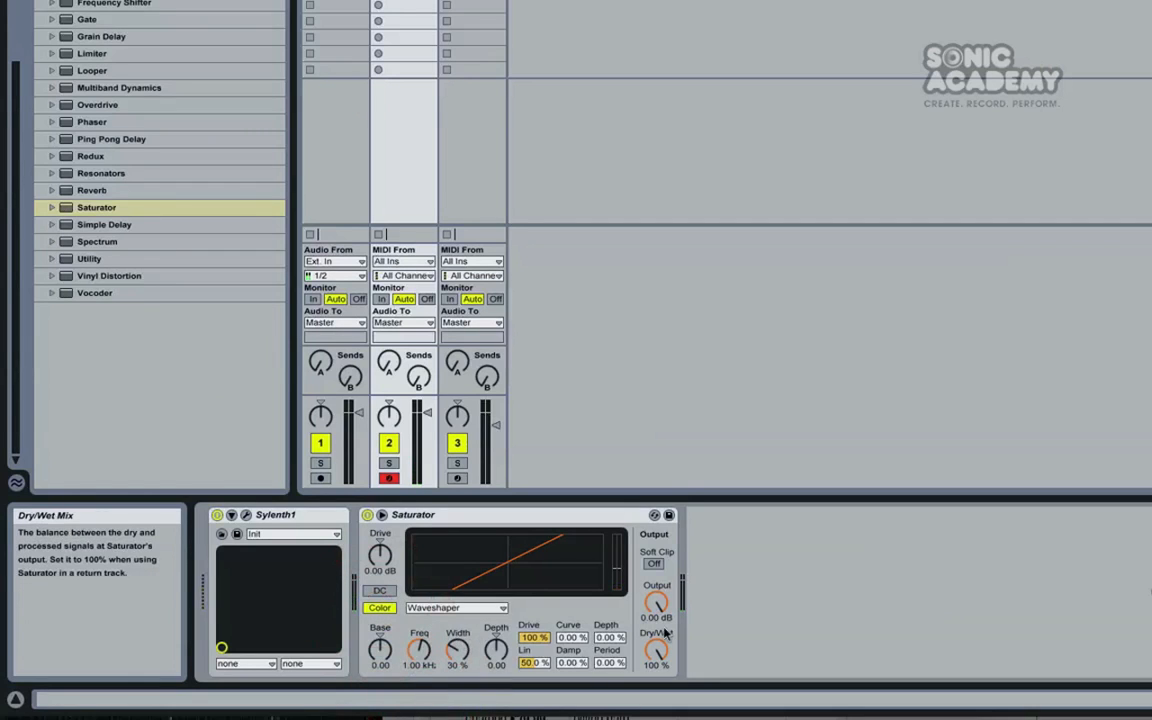
Set the Waveshaper's Depth, Period and Curve to 100%, with Damp and Lin at 0%
{"action": "left_click_drag", "start_coordinate": [610, 638], "coordinate": [609, 666]}
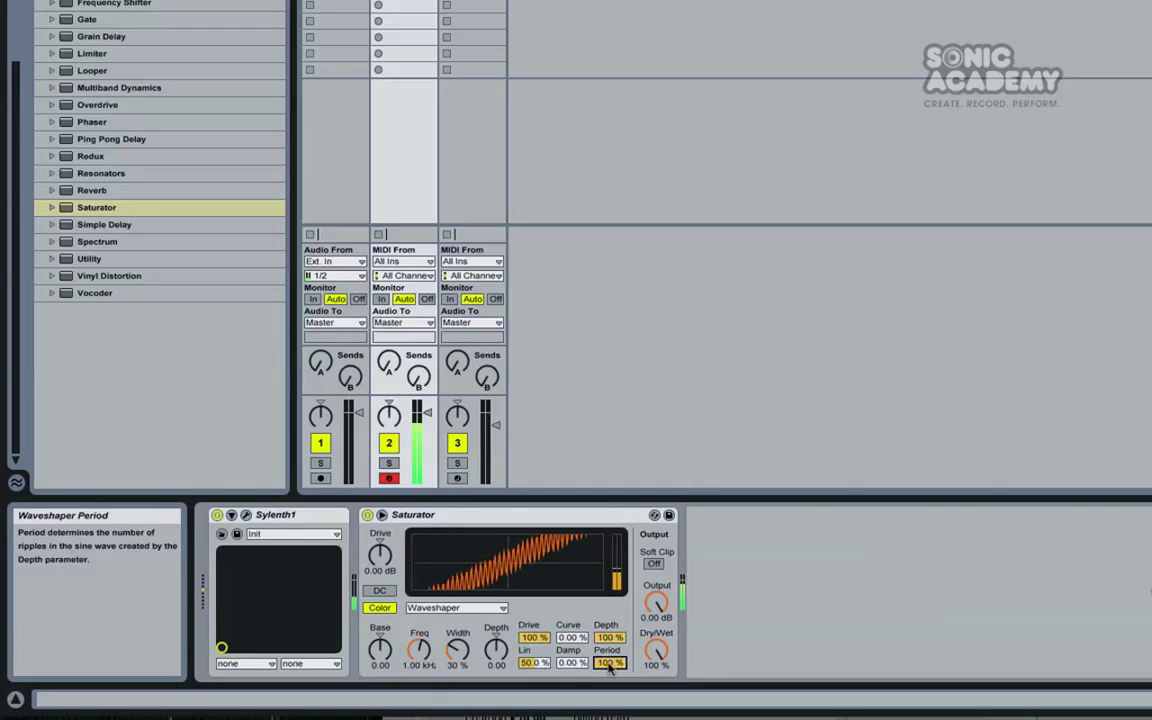
{"action": "mouse_move", "coordinate": [571, 638]}
{"action": "left_mouse_down"}
{"action": "mouse_move", "coordinate": [571, 603]}
{"action": "mouse_move", "coordinate": [567, 672]}
{"action": "mouse_move", "coordinate": [571, 621]}
{"action": "left_mouse_up"}
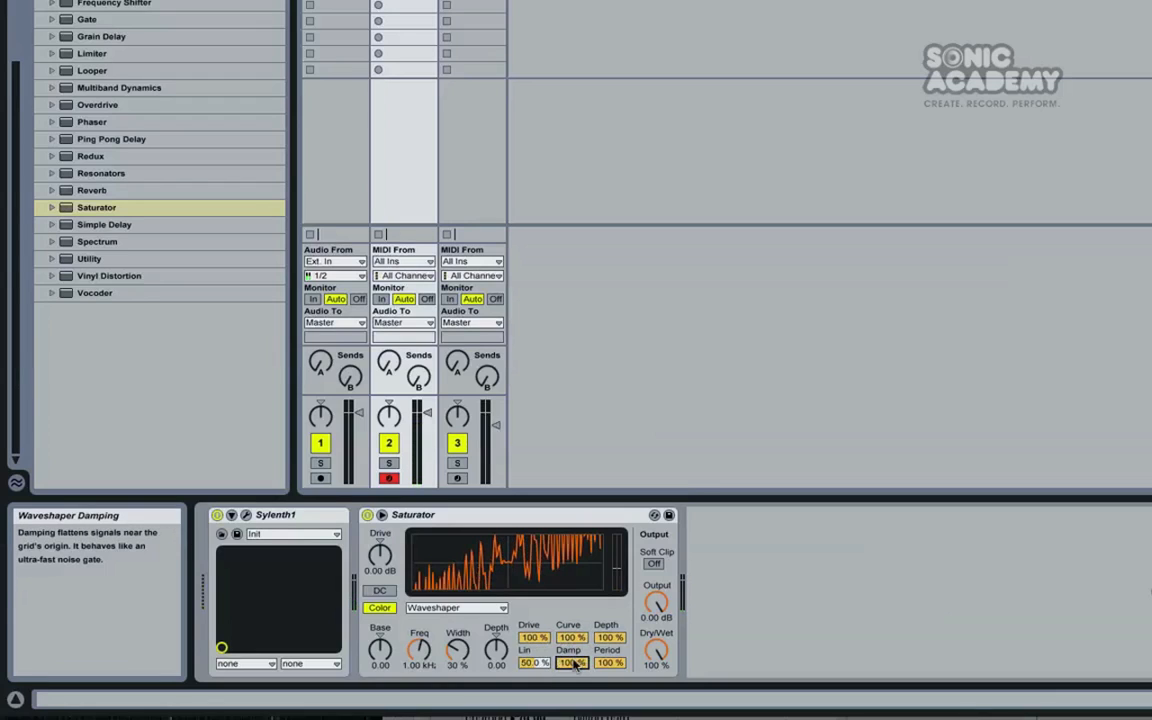
{"action": "left_click_drag", "start_coordinate": [573, 666], "coordinate": [573, 703]}
{"action": "left_click_drag", "start_coordinate": [534, 663], "coordinate": [534, 684]}
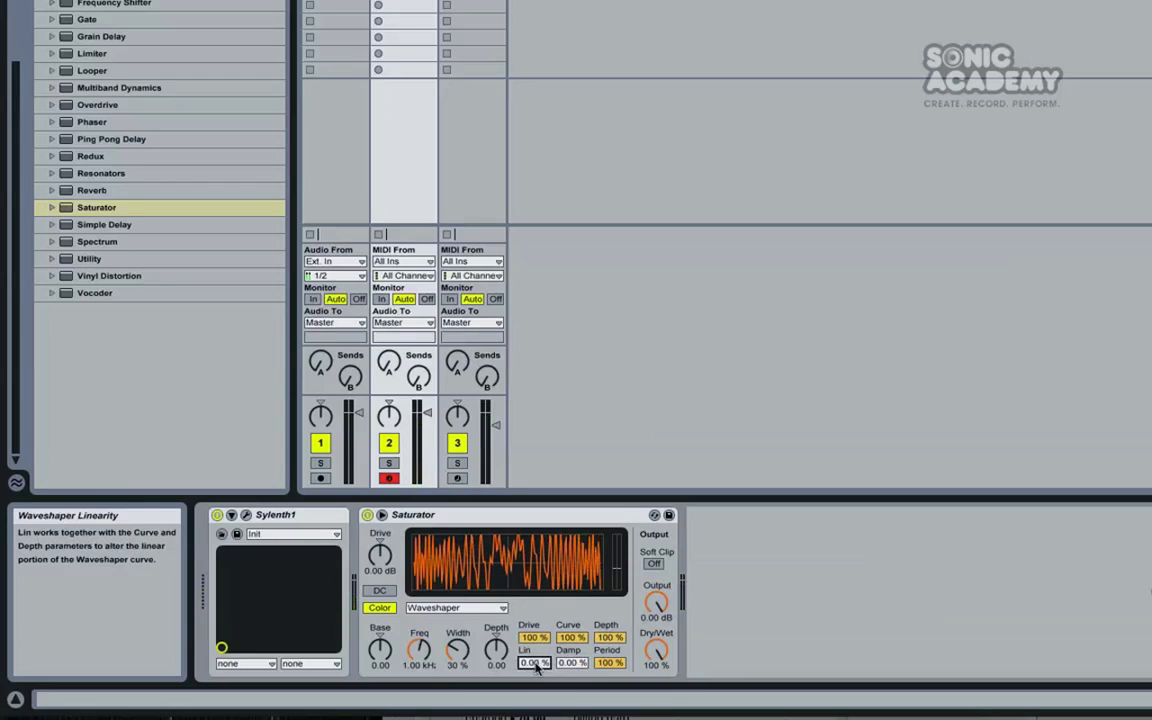
Sweep the Waveshaper's Drive down to 0% and set it to 74.2%, leaving Depth and Period at 100%
{"action": "left_click_drag", "start_coordinate": [534, 637], "coordinate": [534, 700]}
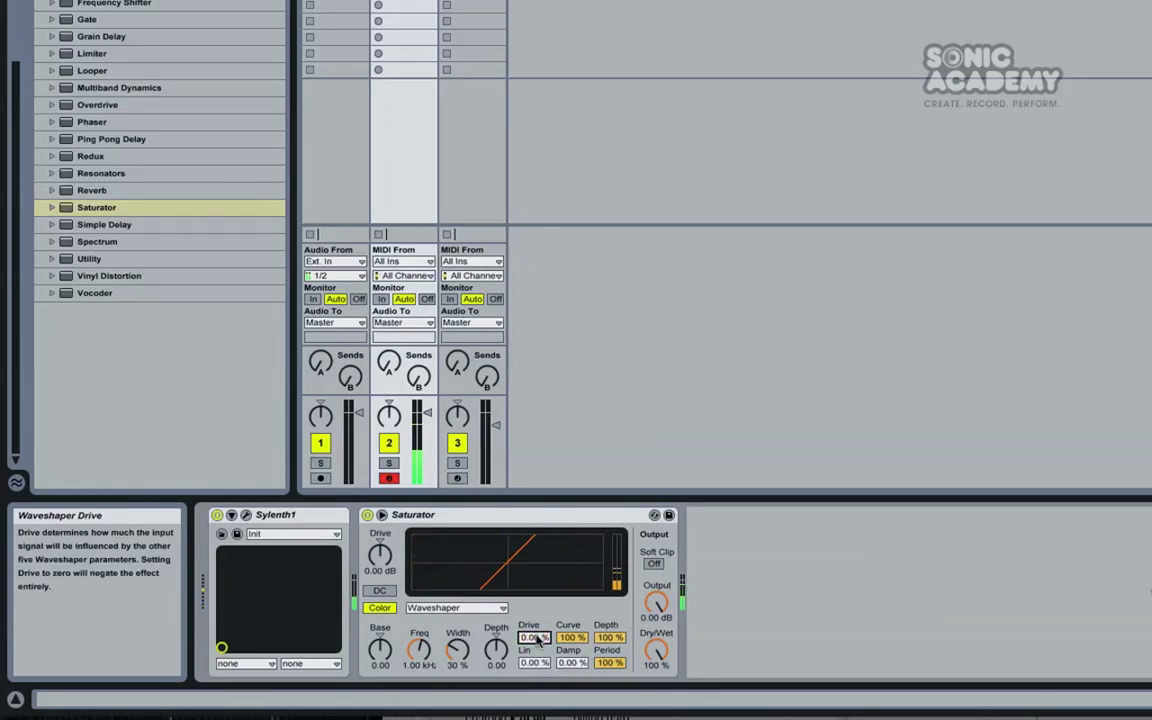
{"action": "left_click_drag", "start_coordinate": [537, 641], "coordinate": [620, 585]}
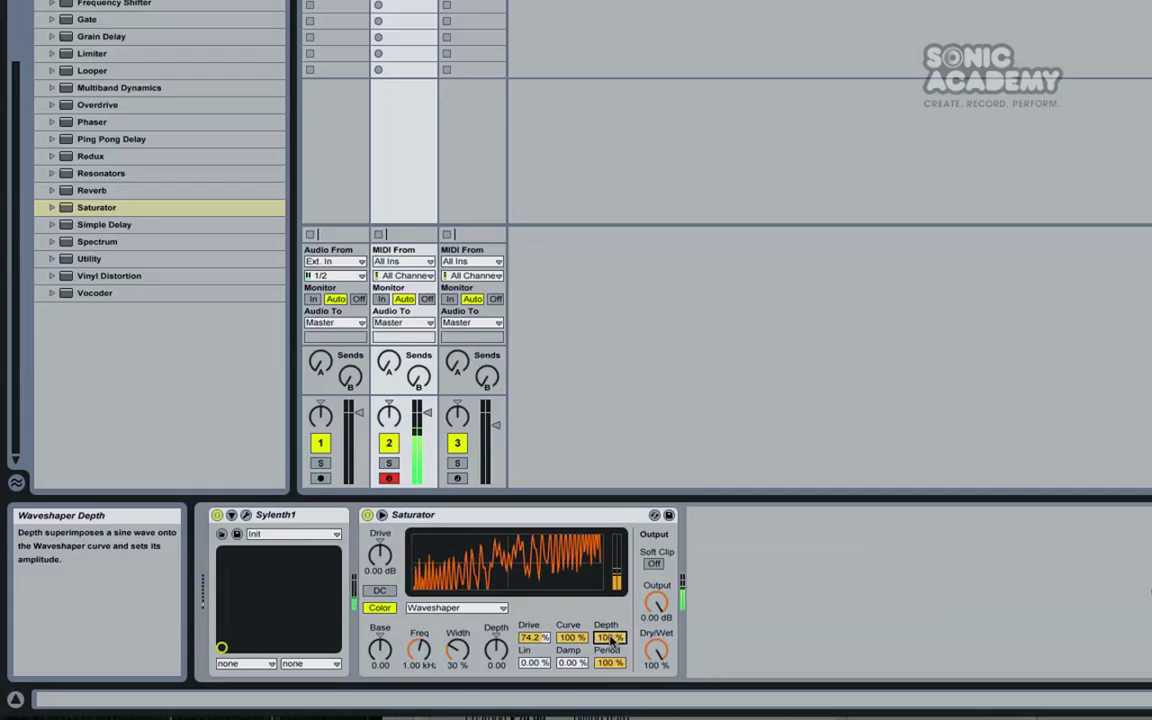
{"action": "left_click_drag", "start_coordinate": [609, 662], "coordinate": [611, 618]}
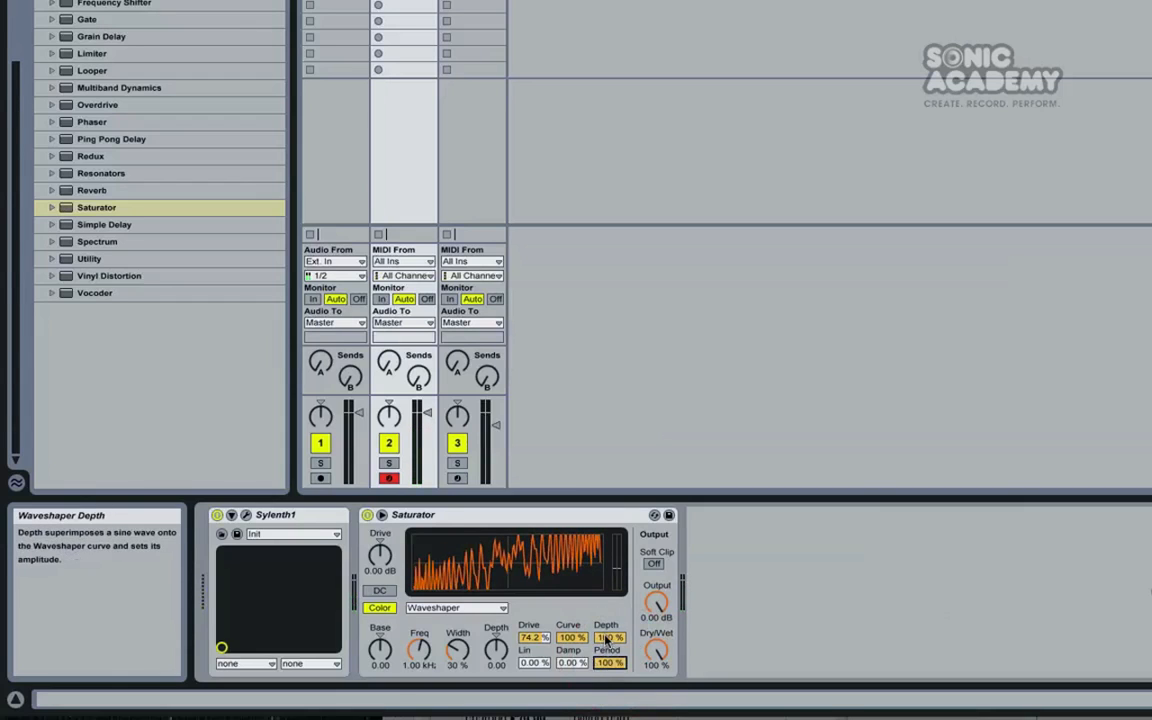
Set the Saturator's color filter to Base -9.71, Freq 75.1 Hz and Depth 3.43
{"action": "mouse_move", "coordinate": [419, 648]}
{"action": "left_mouse_down"}
{"action": "mouse_move", "coordinate": [419, 690]}
{"action": "mouse_move", "coordinate": [419, 630]}
{"action": "left_mouse_up"}
{"action": "left_click_drag", "start_coordinate": [498, 650], "coordinate": [498, 624]}
{"action": "left_click_drag", "start_coordinate": [419, 648], "coordinate": [419, 615]}
{"action": "left_click_drag", "start_coordinate": [498, 648], "coordinate": [498, 680]}
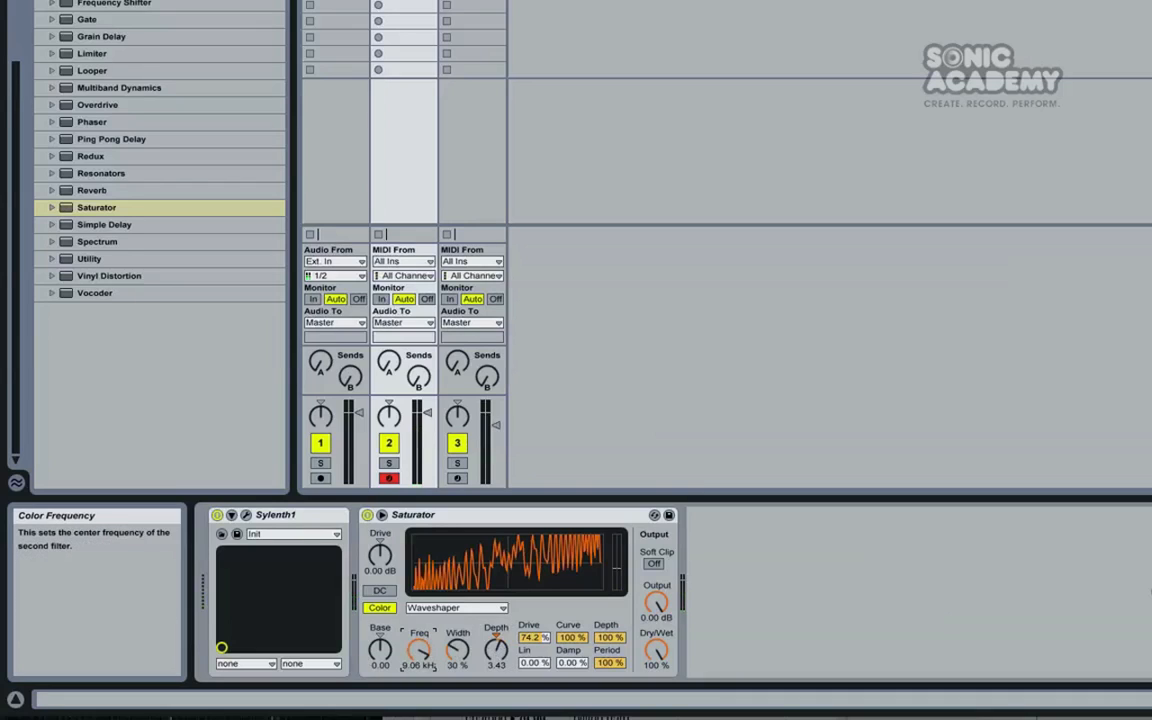
{"action": "left_click_drag", "start_coordinate": [419, 648], "coordinate": [380, 668]}
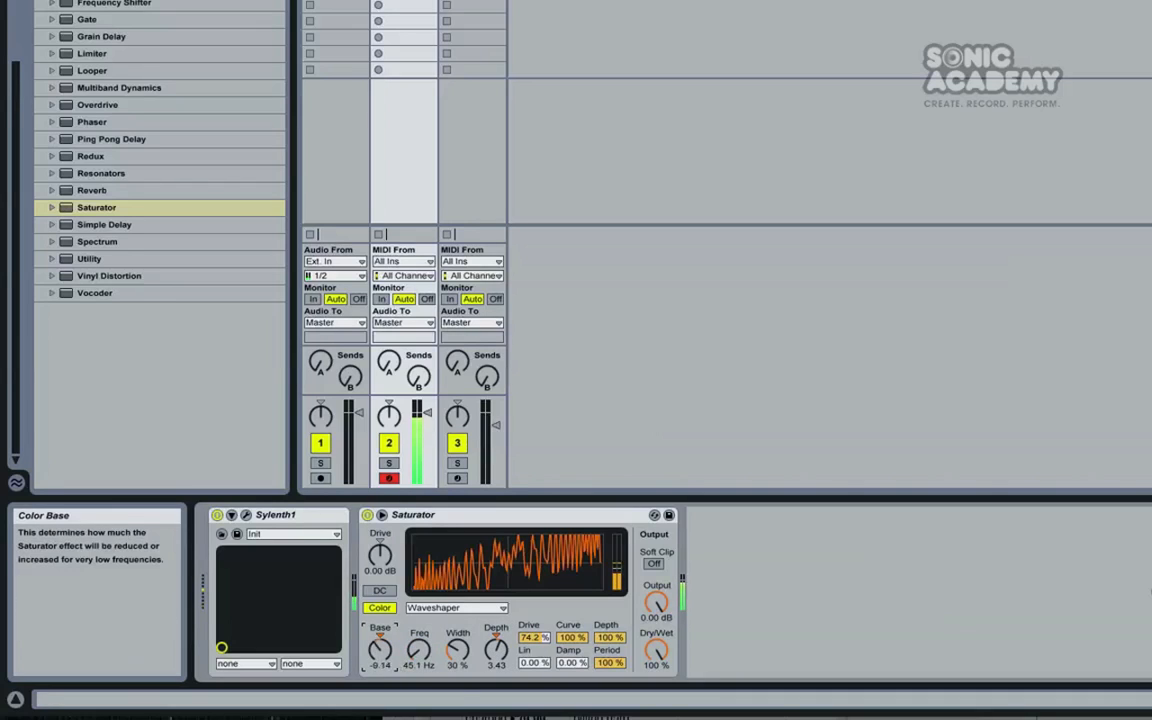
{"action": "left_click_drag", "start_coordinate": [372, 662], "coordinate": [412, 645]}
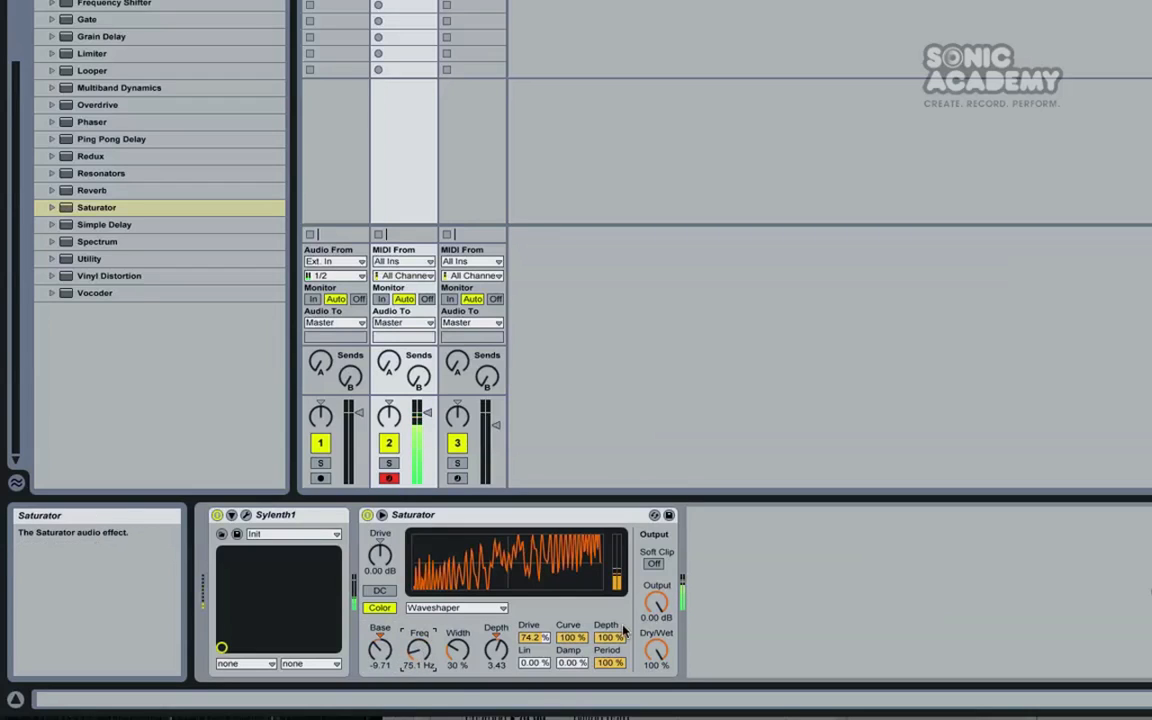
Set the Waveshaper's Period to 82% and lower the volume of track 2
{"action": "left_click", "coordinate": [619, 663]}
{"action": "left_click_drag", "start_coordinate": [610, 663], "coordinate": [610, 681]}
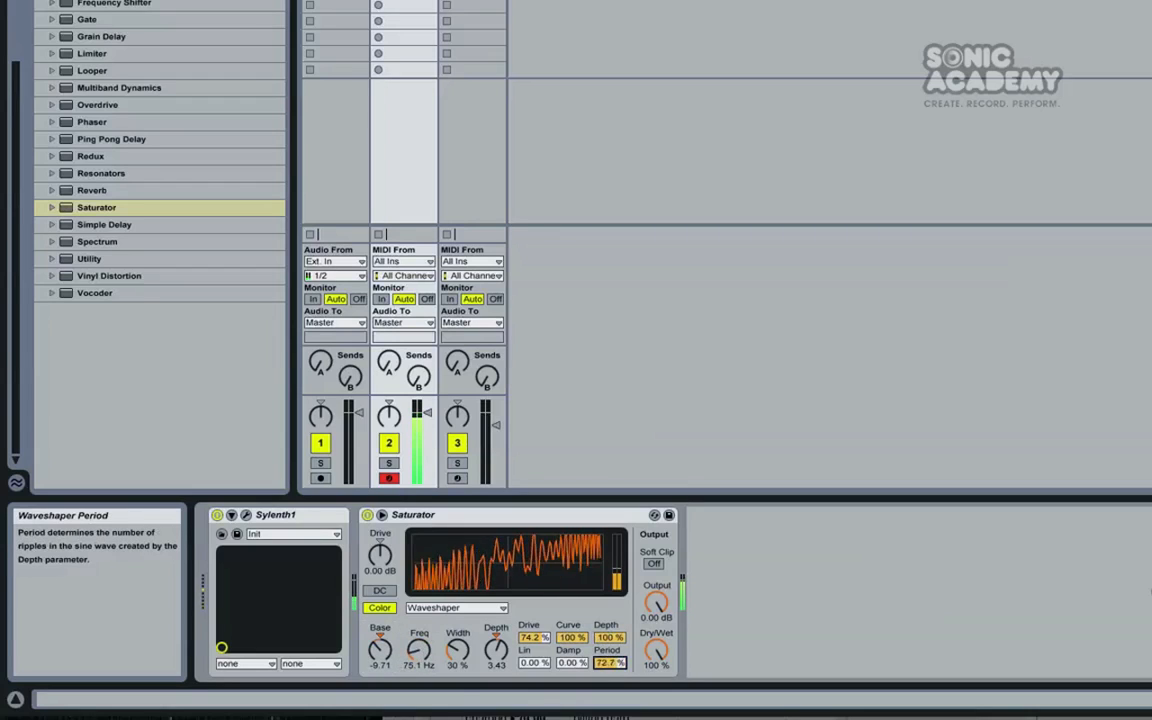
{"action": "left_click_drag", "start_coordinate": [421, 416], "coordinate": [421, 432]}
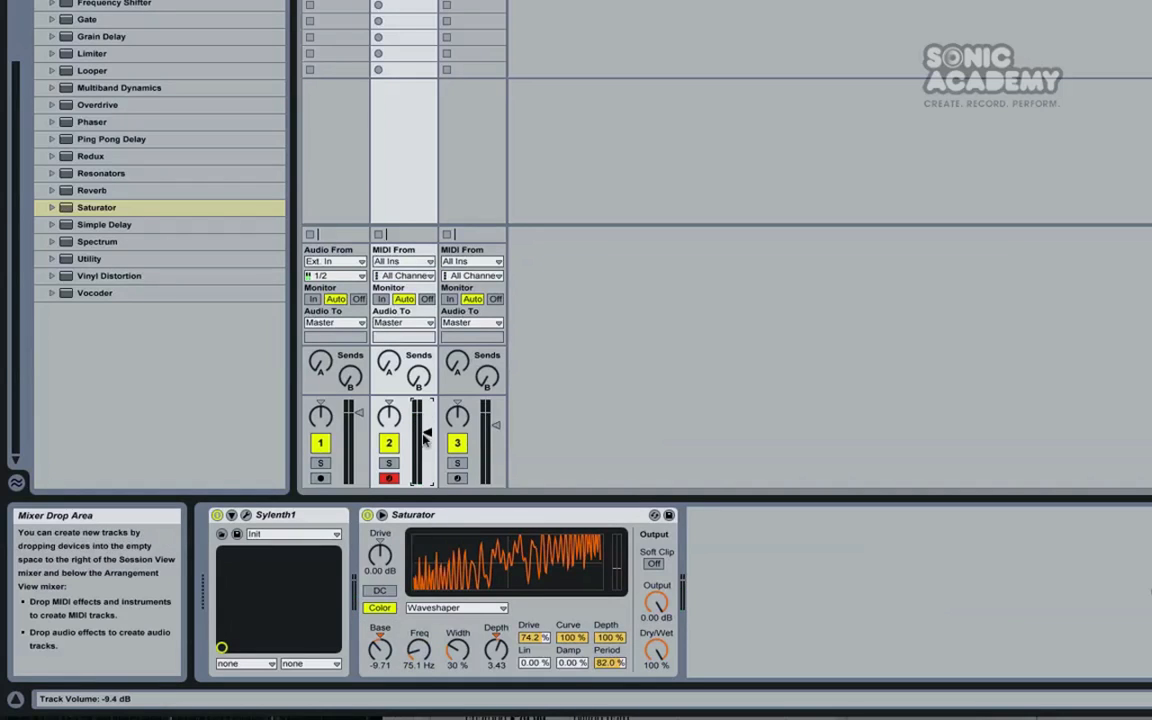
Set the Saturator's color filter to Width 100%, Base 8.00, Depth 4.19 and Freq 4.01 kHz
{"action": "left_click_drag", "start_coordinate": [452, 660], "coordinate": [452, 590]}
{"action": "left_click_drag", "start_coordinate": [418, 657], "coordinate": [423, 653]}
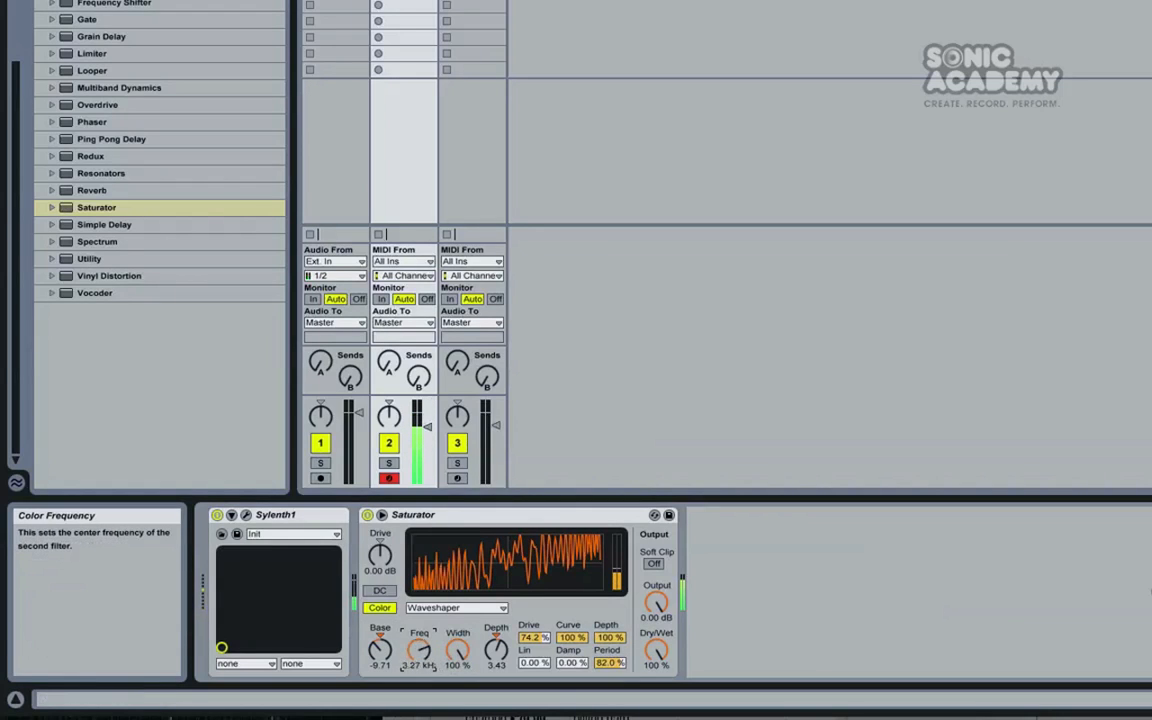
{"action": "left_click_drag", "start_coordinate": [496, 650], "coordinate": [496, 690]}
{"action": "left_click_drag", "start_coordinate": [420, 653], "coordinate": [420, 690]}
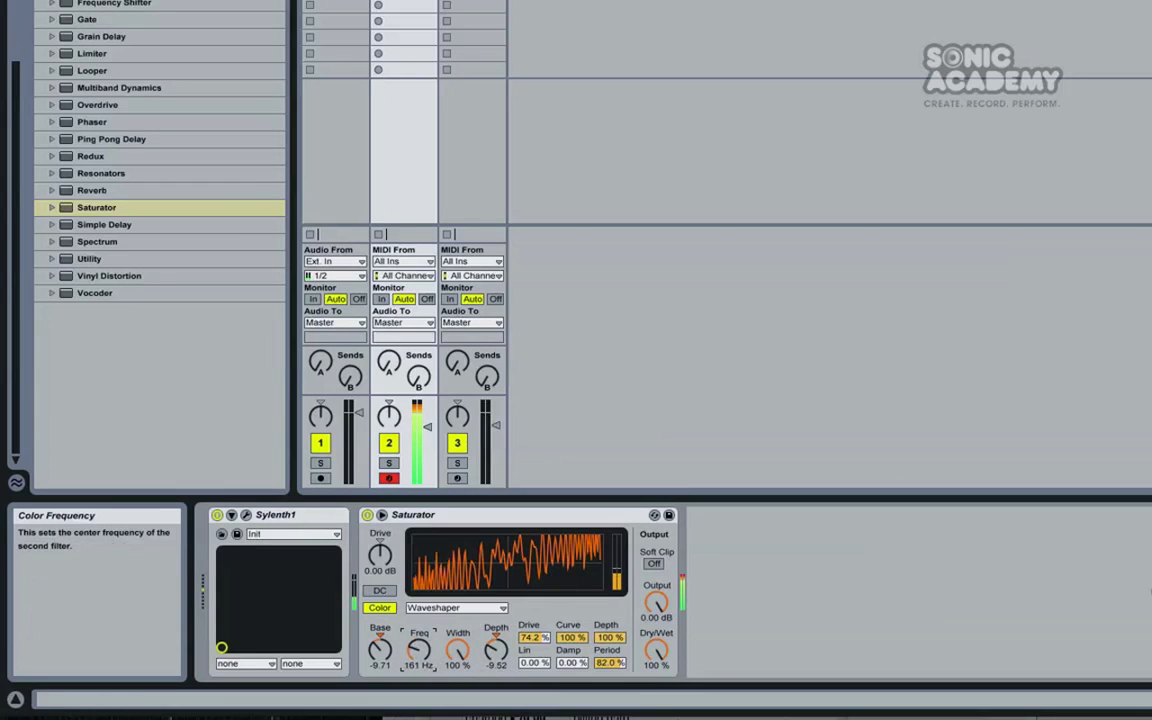
{"action": "left_click_drag", "start_coordinate": [493, 655], "coordinate": [493, 631]}
{"action": "mouse_move", "coordinate": [422, 657]}
{"action": "left_mouse_down"}
{"action": "mouse_move", "coordinate": [422, 635]}
{"action": "mouse_move", "coordinate": [422, 656]}
{"action": "mouse_move", "coordinate": [386, 643]}
{"action": "mouse_move", "coordinate": [386, 628]}
{"action": "mouse_move", "coordinate": [386, 660]}
{"action": "mouse_move", "coordinate": [386, 638]}
{"action": "mouse_move", "coordinate": [419, 656]}
{"action": "mouse_move", "coordinate": [419, 670]}
{"action": "mouse_move", "coordinate": [419, 645]}
{"action": "left_mouse_up"}
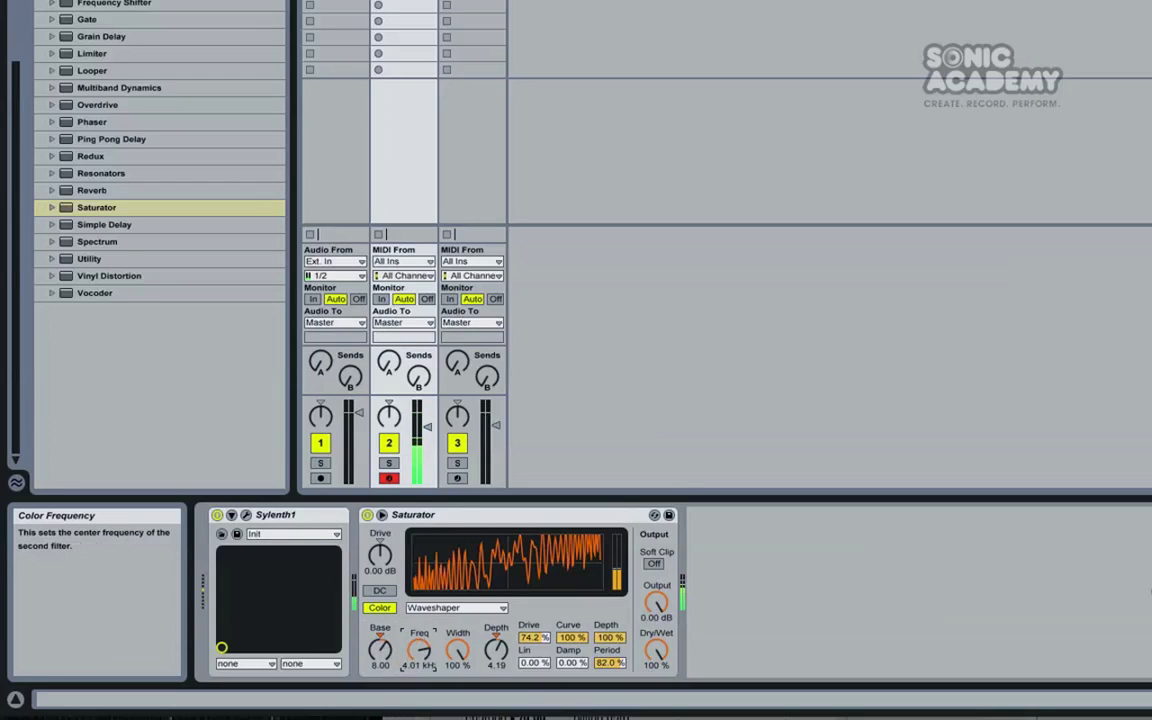
Set the Waveshaper's Period to 100% and sweep the color Freq up and down, ending at 4.01 kHz
{"action": "left_click_drag", "start_coordinate": [609, 662], "coordinate": [609, 644]}
{"action": "left_click_drag", "start_coordinate": [419, 648], "coordinate": [419, 700]}
{"action": "left_click_drag", "start_coordinate": [419, 648], "coordinate": [419, 590]}
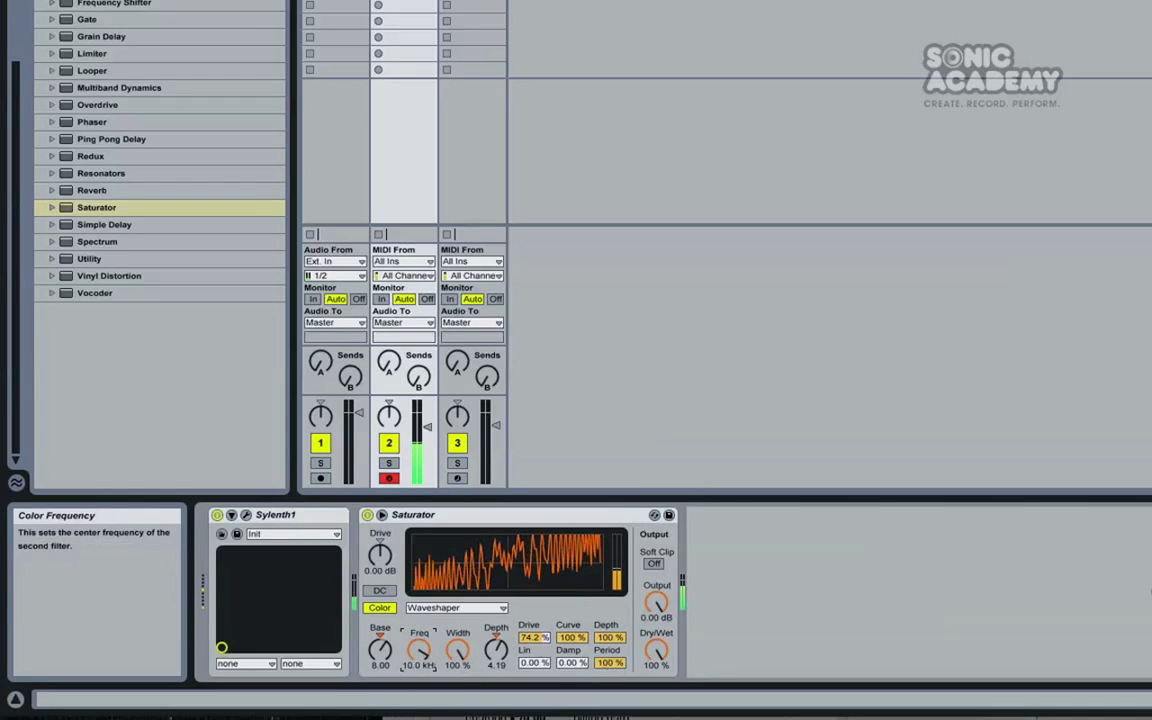
{"action": "key", "text": "z"}
{"action": "key", "text": "x"}
Open Sylenth1's plug-in window, enable the OverDrive distortion and adjust its amount
{"action": "left_click", "coordinate": [246, 515]}
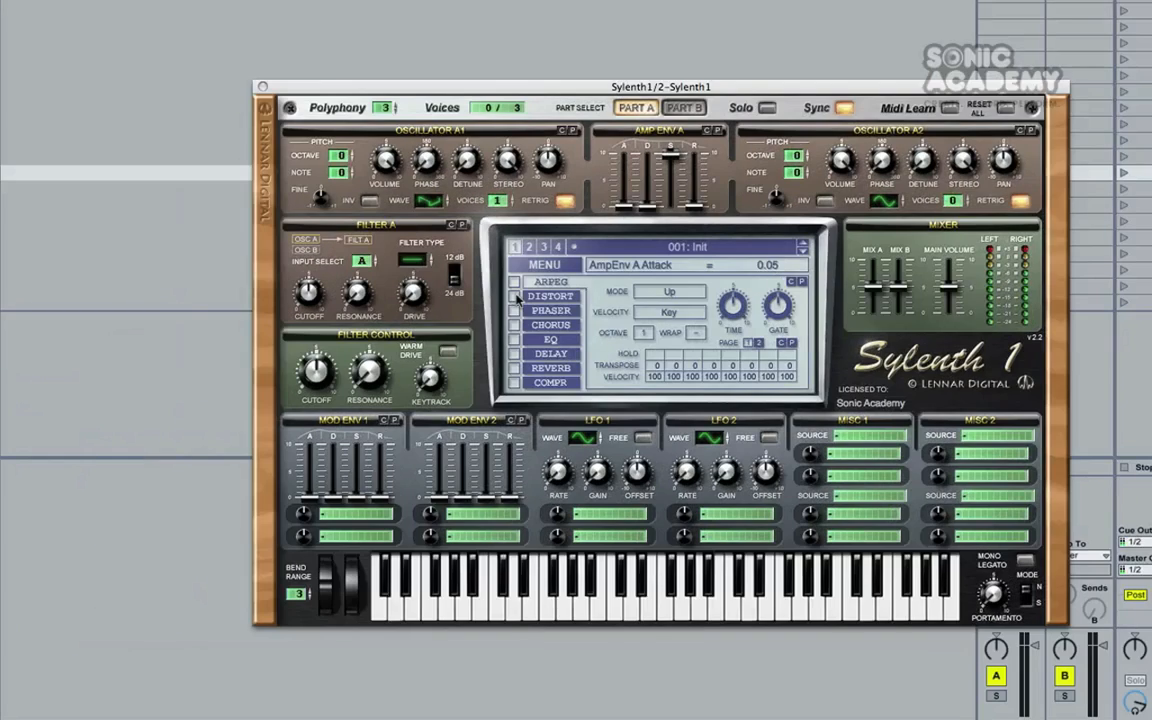
{"action": "left_click", "coordinate": [514, 297]}
{"action": "left_click", "coordinate": [535, 297]}
{"action": "mouse_move", "coordinate": [678, 356]}
{"action": "left_mouse_down"}
{"action": "mouse_move", "coordinate": [662, 348]}
{"action": "mouse_move", "coordinate": [659, 326]}
{"action": "mouse_move", "coordinate": [660, 380]}
{"action": "left_mouse_up"}
Set Filter A to Lowpass and route Mod Env 1 to Cutoff AB with an amount of 10.00
{"action": "left_click", "coordinate": [413, 261]}
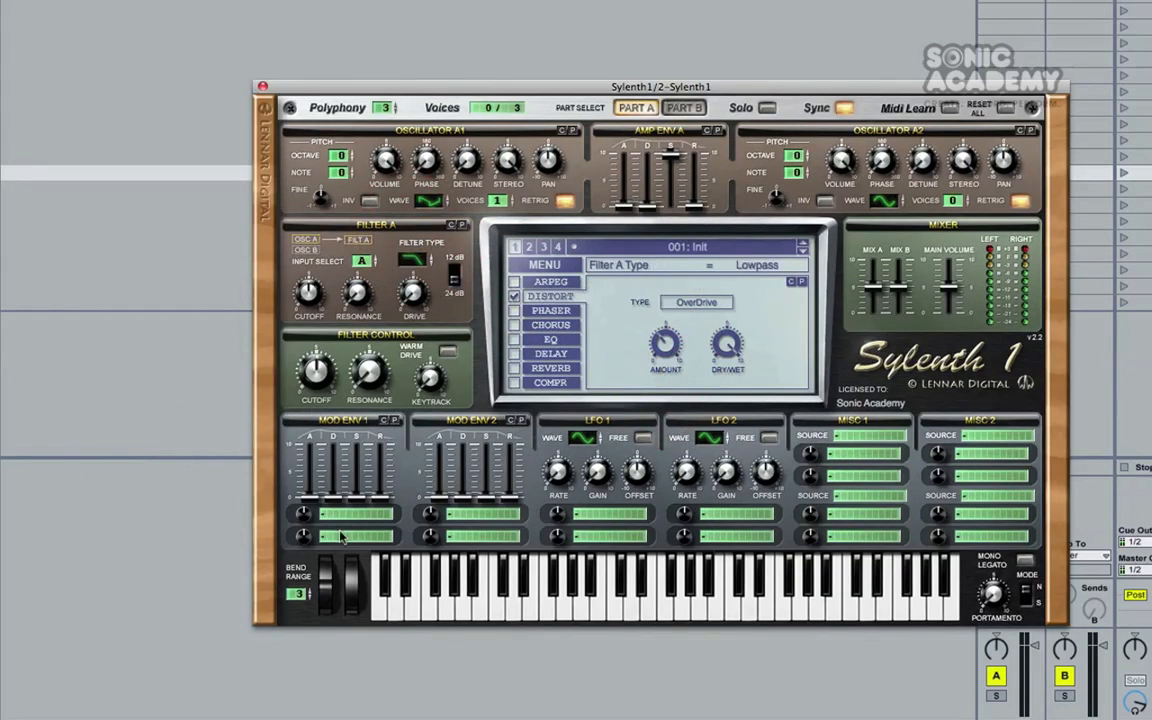
{"action": "left_click", "coordinate": [349, 515]}
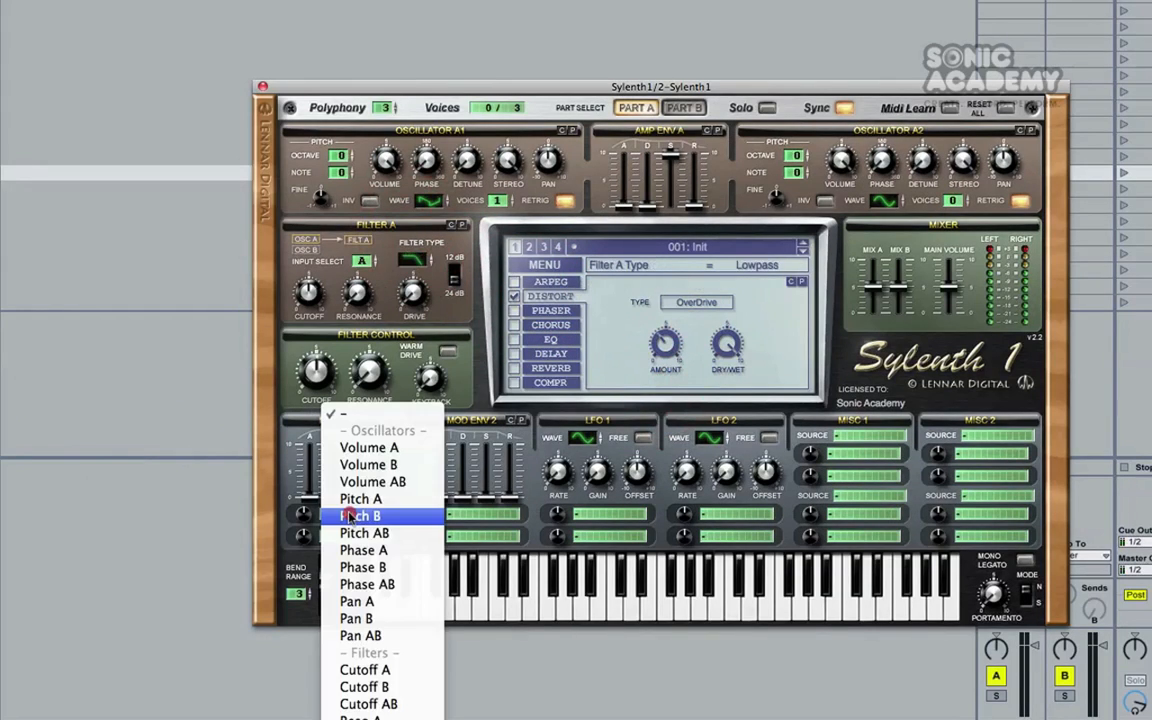
{"action": "left_click", "coordinate": [365, 703]}
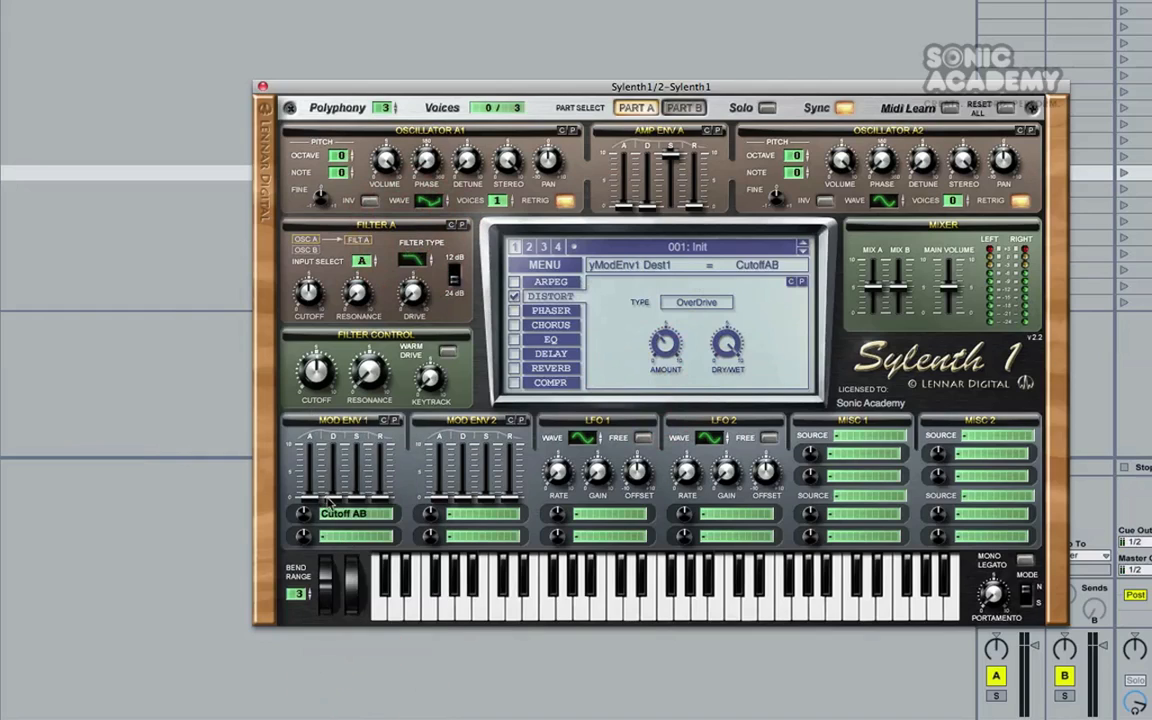
{"action": "left_click", "coordinate": [309, 294]}
{"action": "left_click_drag", "start_coordinate": [309, 298], "coordinate": [315, 377]}
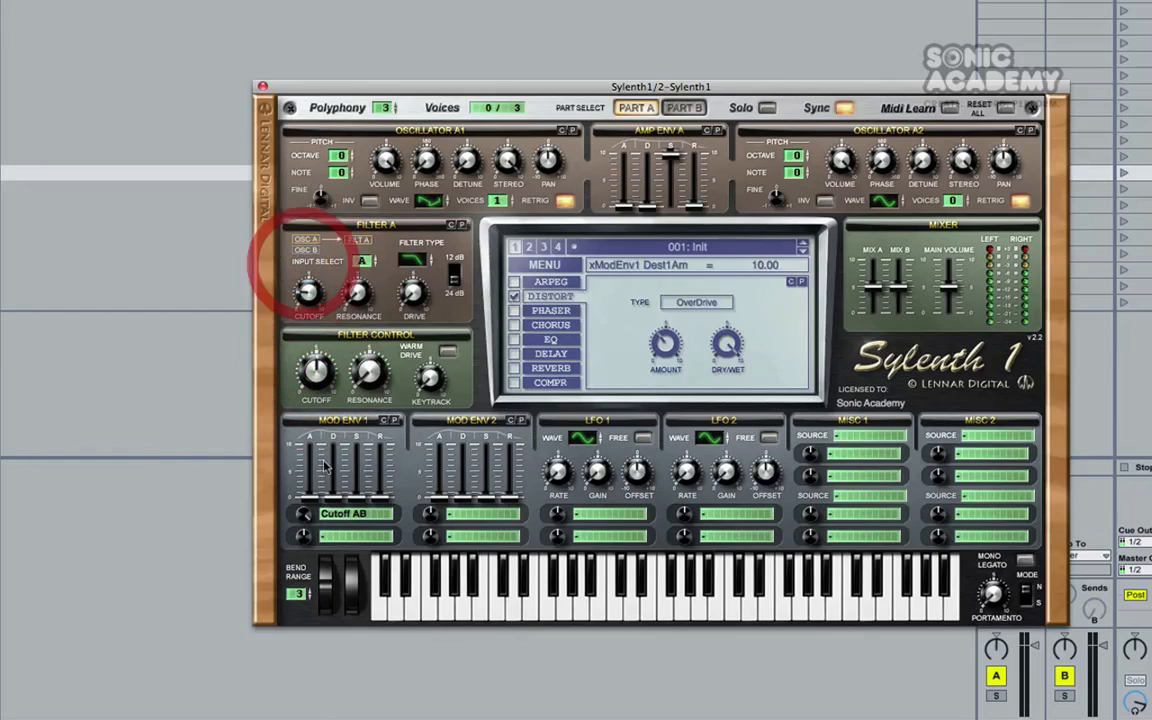
Shape the filter sweep with Mod Env 1's attack and decay and Filter A's cutoff, and adjust the distortion amount
{"action": "mouse_move", "coordinate": [332, 468]}
{"action": "left_mouse_down"}
{"action": "mouse_move", "coordinate": [332, 452]}
{"action": "mouse_move", "coordinate": [338, 512]}
{"action": "mouse_move", "coordinate": [331, 474]}
{"action": "left_mouse_up"}
{"action": "left_click_drag", "start_coordinate": [306, 299], "coordinate": [312, 378]}
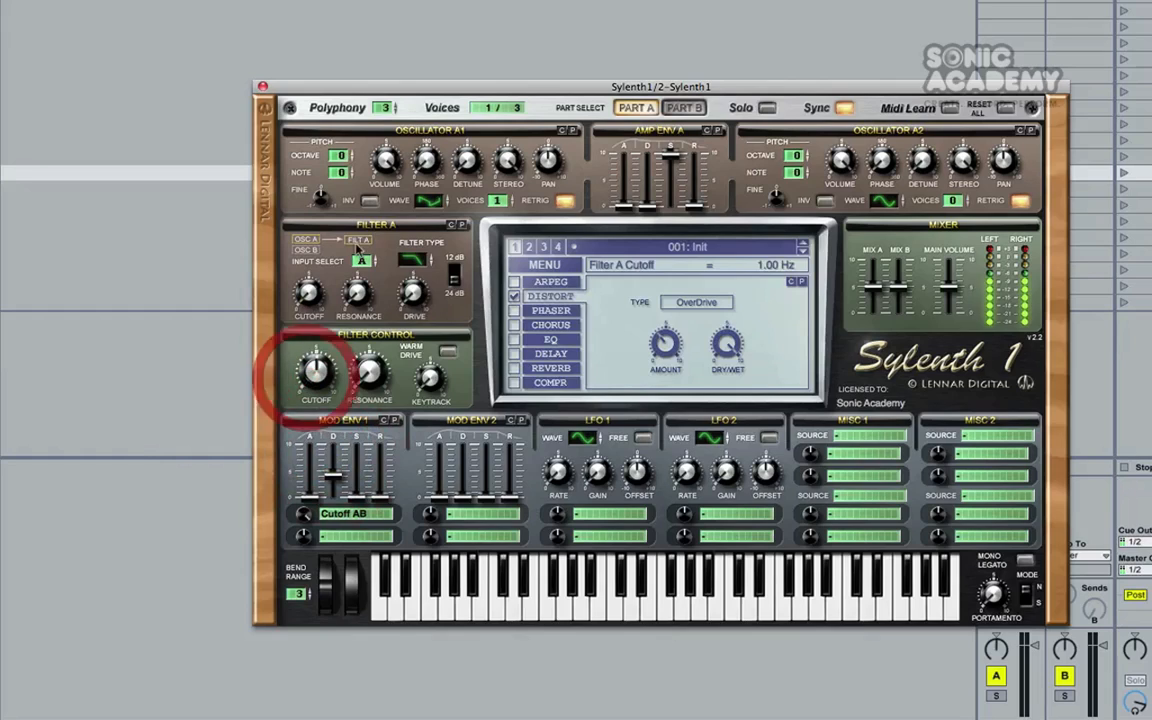
{"action": "left_click_drag", "start_coordinate": [313, 296], "coordinate": [315, 289]}
{"action": "mouse_move", "coordinate": [309, 472]}
{"action": "left_mouse_down"}
{"action": "mouse_move", "coordinate": [311, 446]}
{"action": "mouse_move", "coordinate": [310, 490]}
{"action": "left_mouse_up"}
{"action": "left_click_drag", "start_coordinate": [661, 341], "coordinate": [658, 386]}
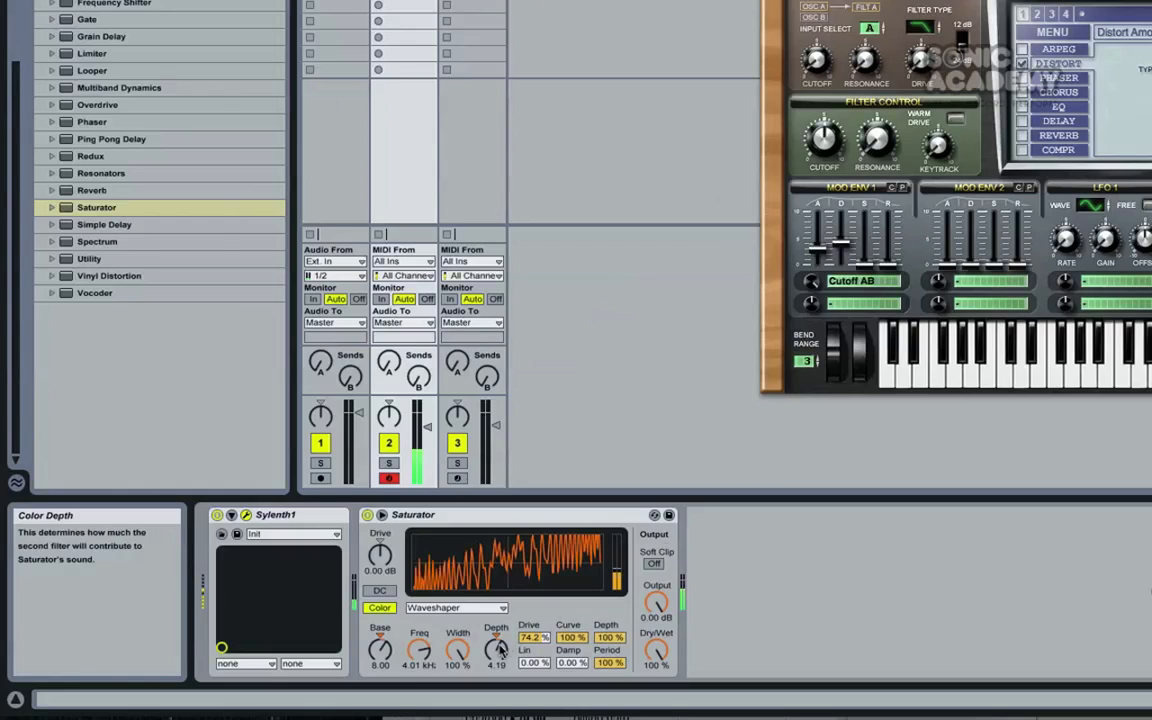
Set the Saturator's color Freq to 12.9 kHz, color Base to 1.71 and input Drive to 17.1 dB
{"action": "left_click_drag", "start_coordinate": [421, 653], "coordinate": [389, 656]}
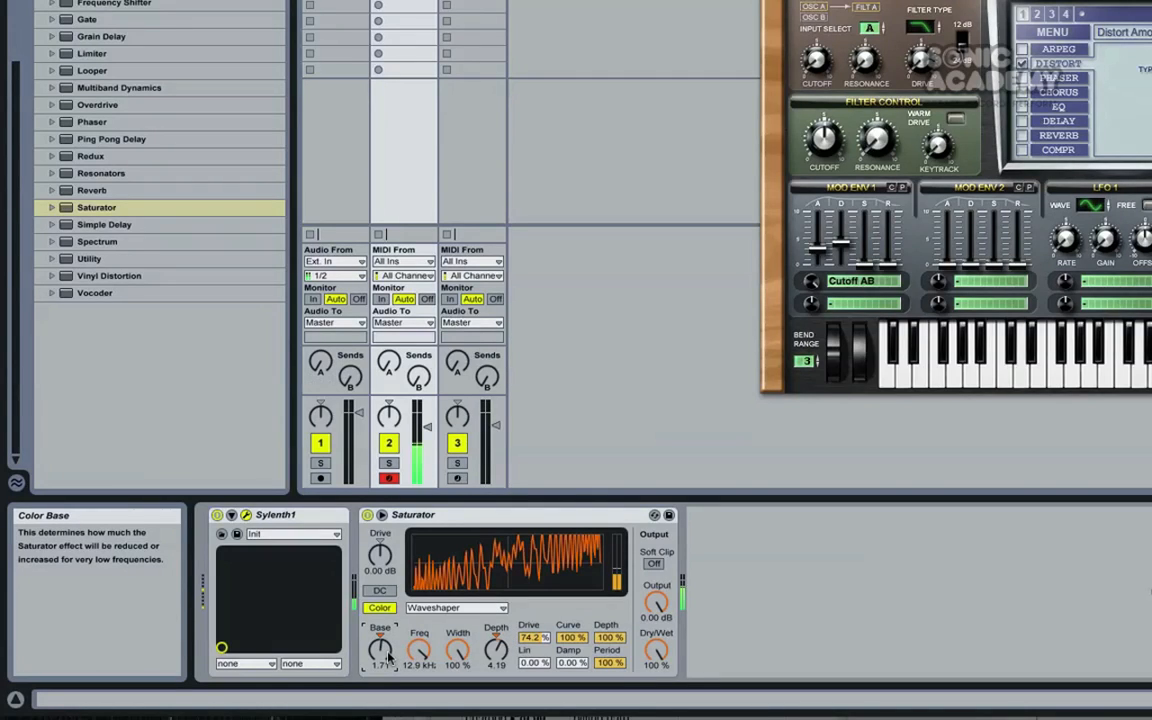
{"action": "key", "text": "z"}
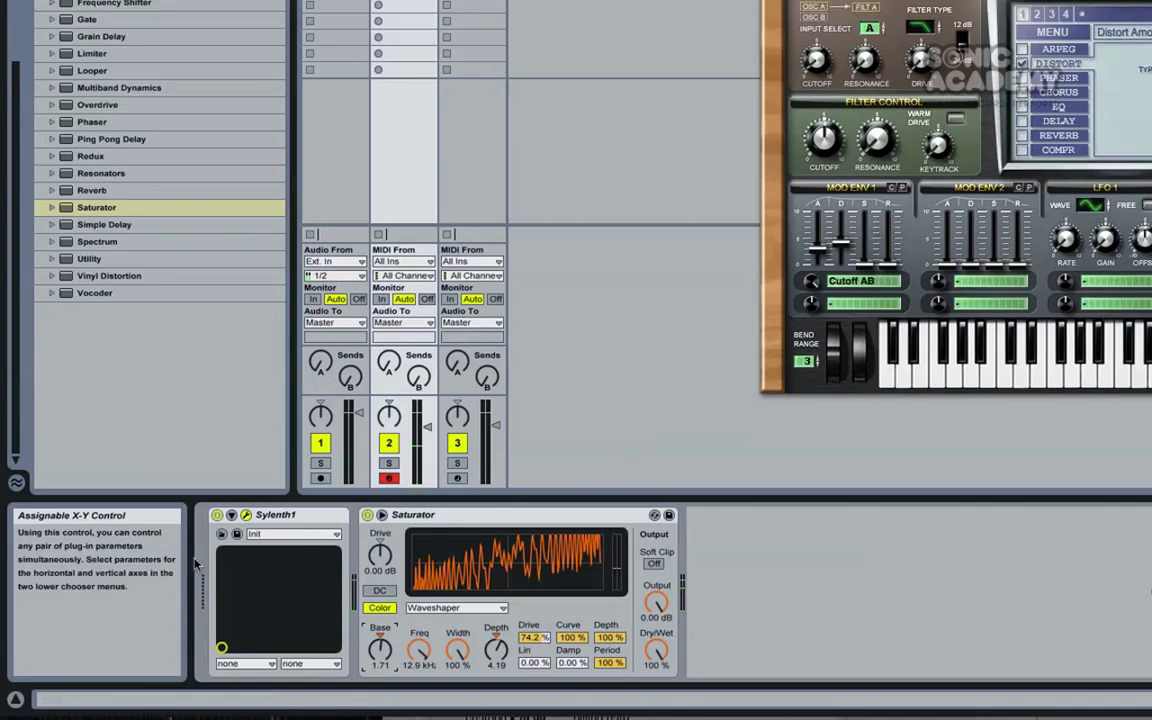
{"action": "mouse_move", "coordinate": [380, 556]}
{"action": "left_mouse_down"}
{"action": "mouse_move", "coordinate": [380, 520]}
{"action": "mouse_move", "coordinate": [380, 561]}
{"action": "left_mouse_up"}
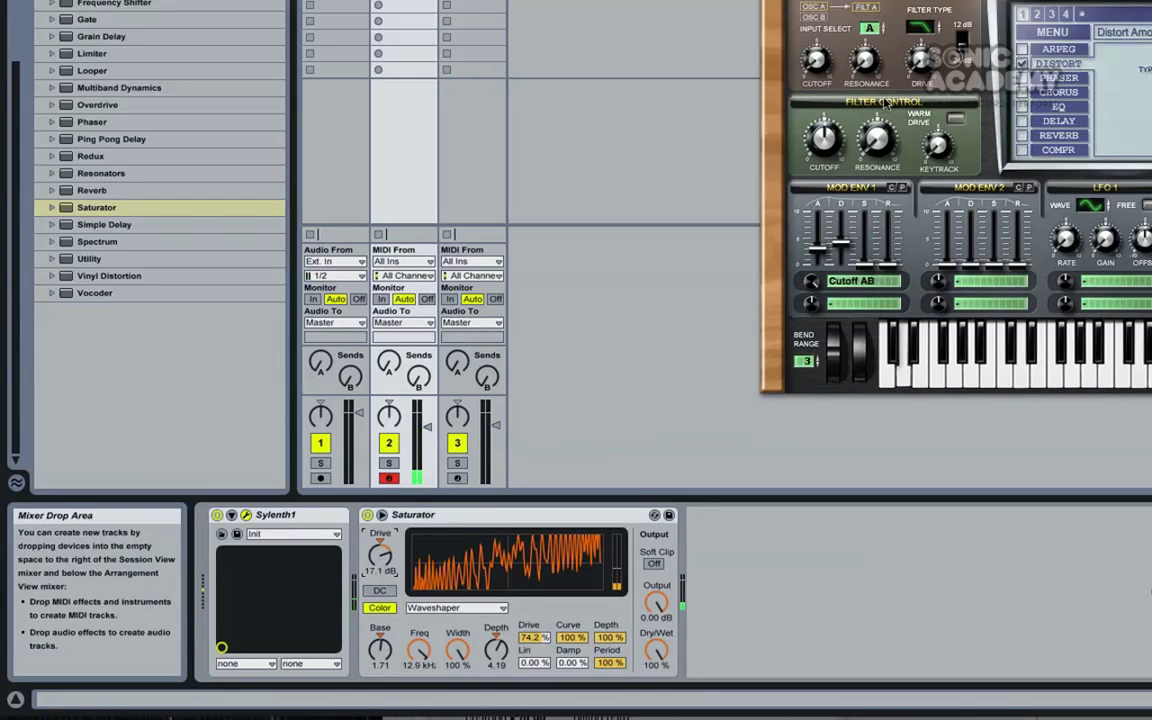
Raise the sustain of Sylenth1's Mod Env 1
{"action": "left_click_drag", "start_coordinate": [865, 264], "coordinate": [865, 222]}
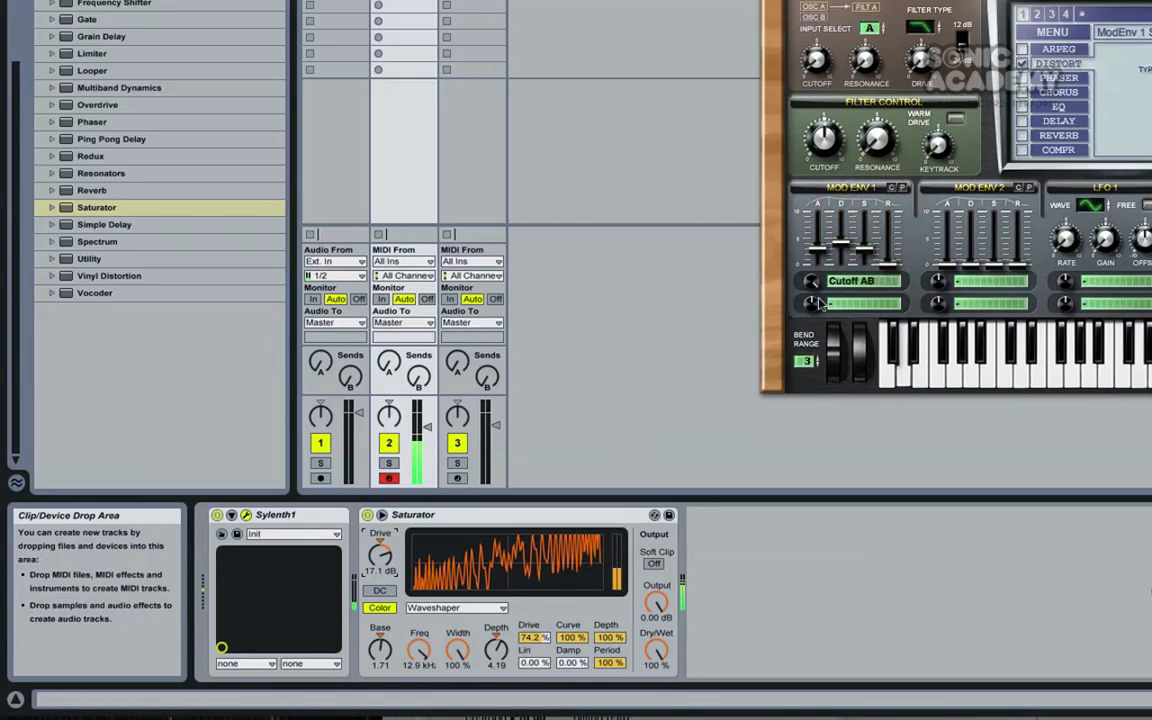
Route Mod Env 1's second modulation slot to Reso AB with an amount of 6.10
{"action": "left_click", "coordinate": [861, 338]}
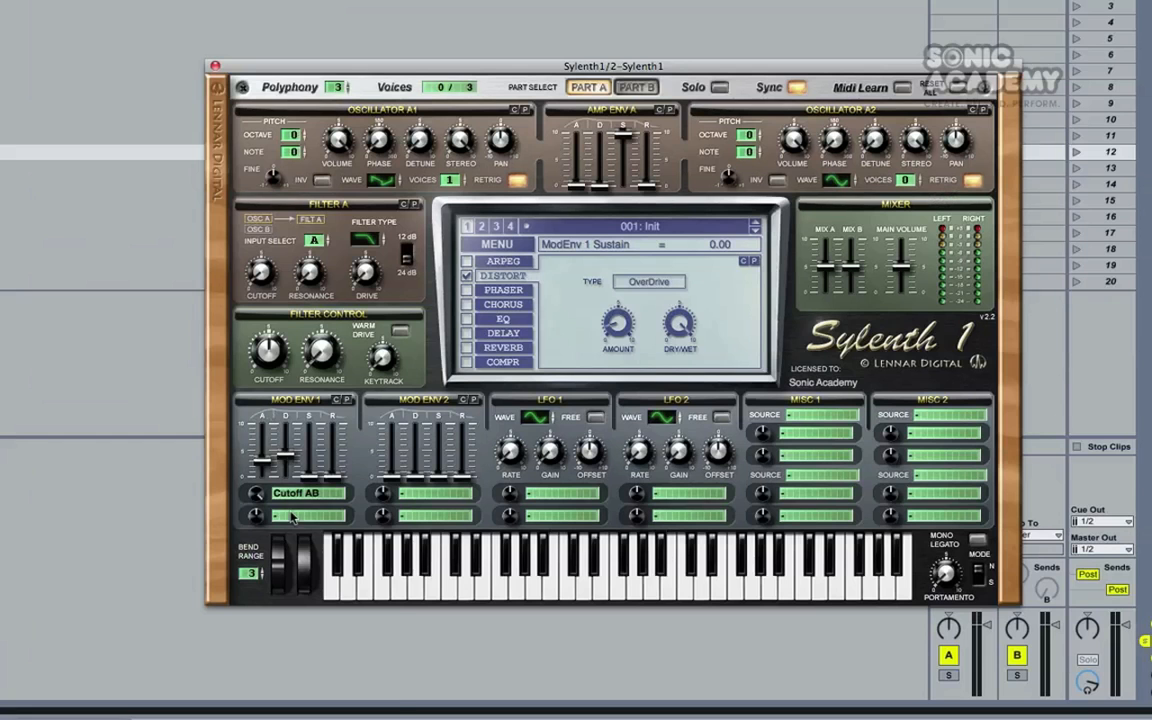
{"action": "left_click", "coordinate": [292, 516]}
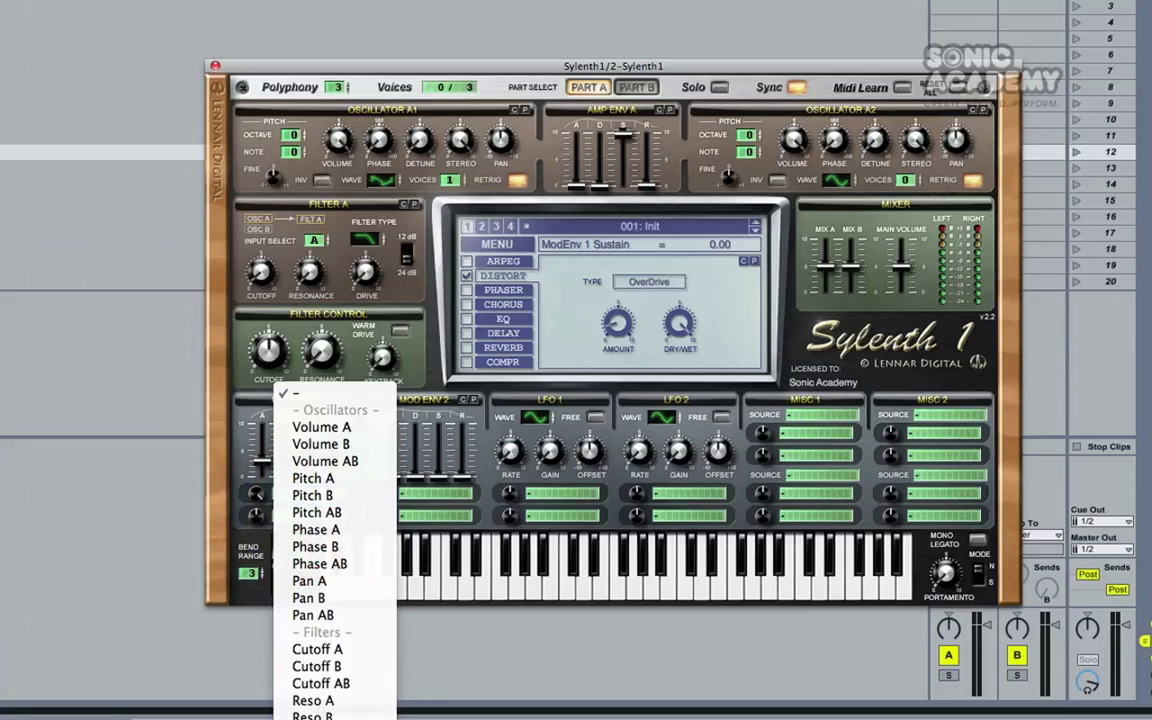
{"action": "left_click", "coordinate": [334, 707]}
{"action": "left_click", "coordinate": [258, 492]}
{"action": "left_click_drag", "start_coordinate": [258, 490], "coordinate": [267, 466]}
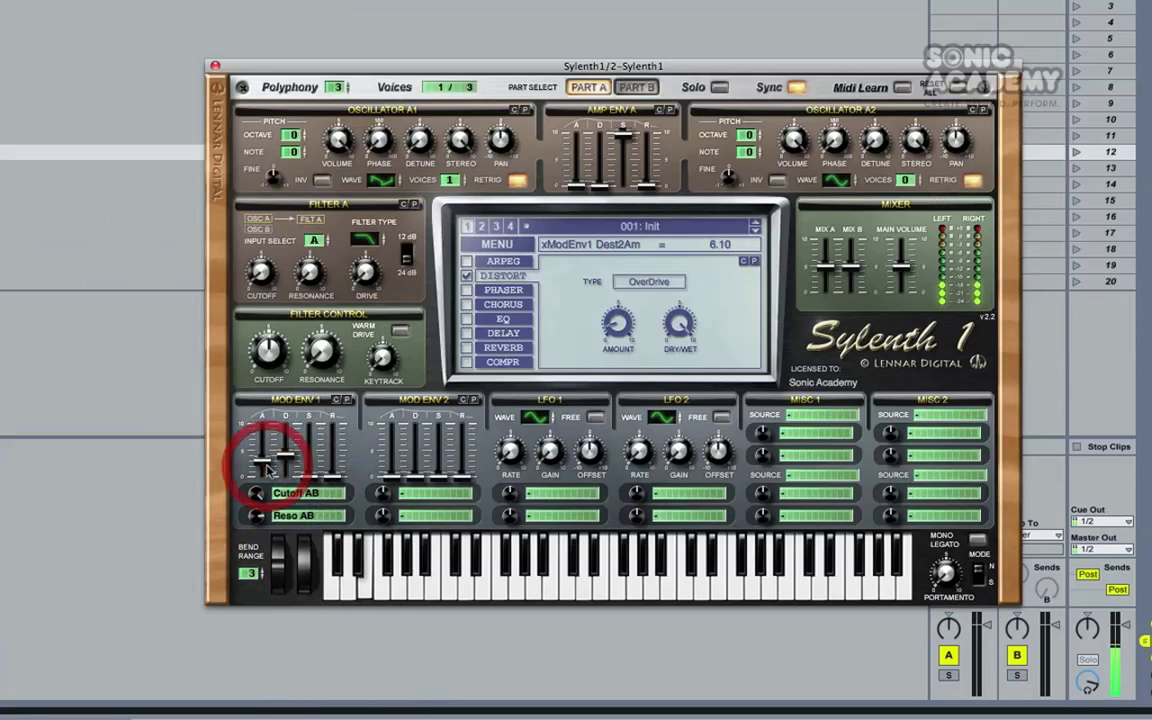
Enable the compressor in Sylenth1's effects, and audition the patch with the phaser and distortion switched on and off
{"action": "left_click", "coordinate": [466, 360]}
{"action": "left_click", "coordinate": [465, 290]}
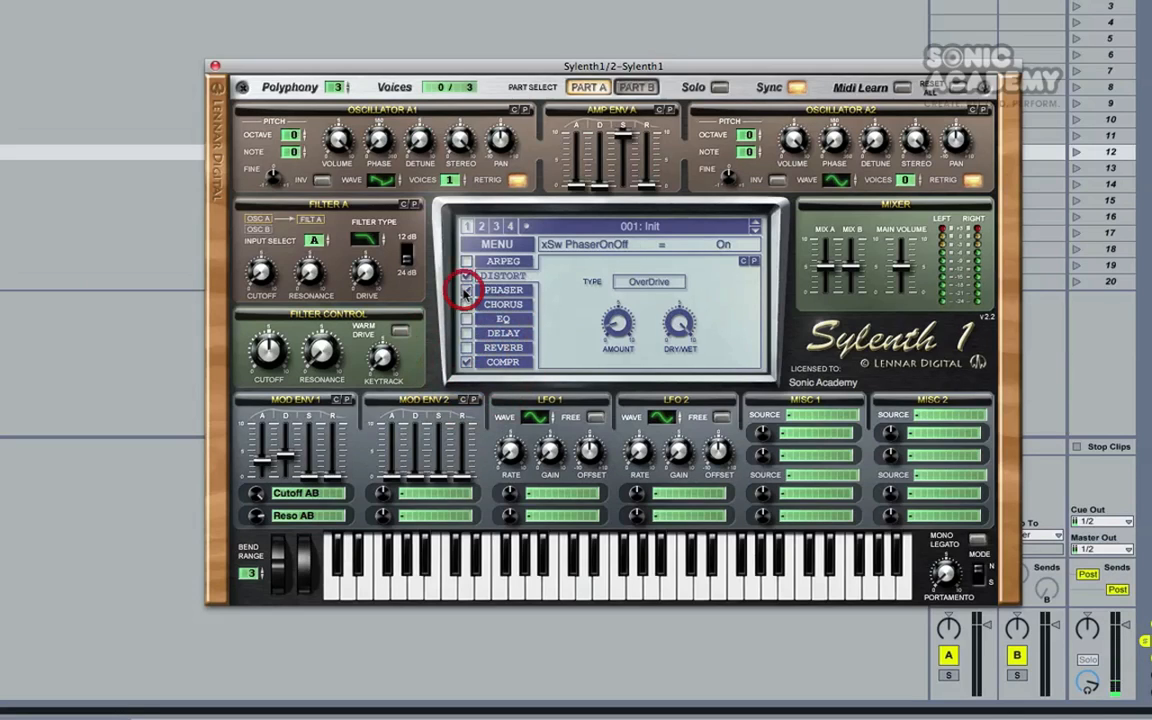
{"action": "left_click", "coordinate": [467, 291]}
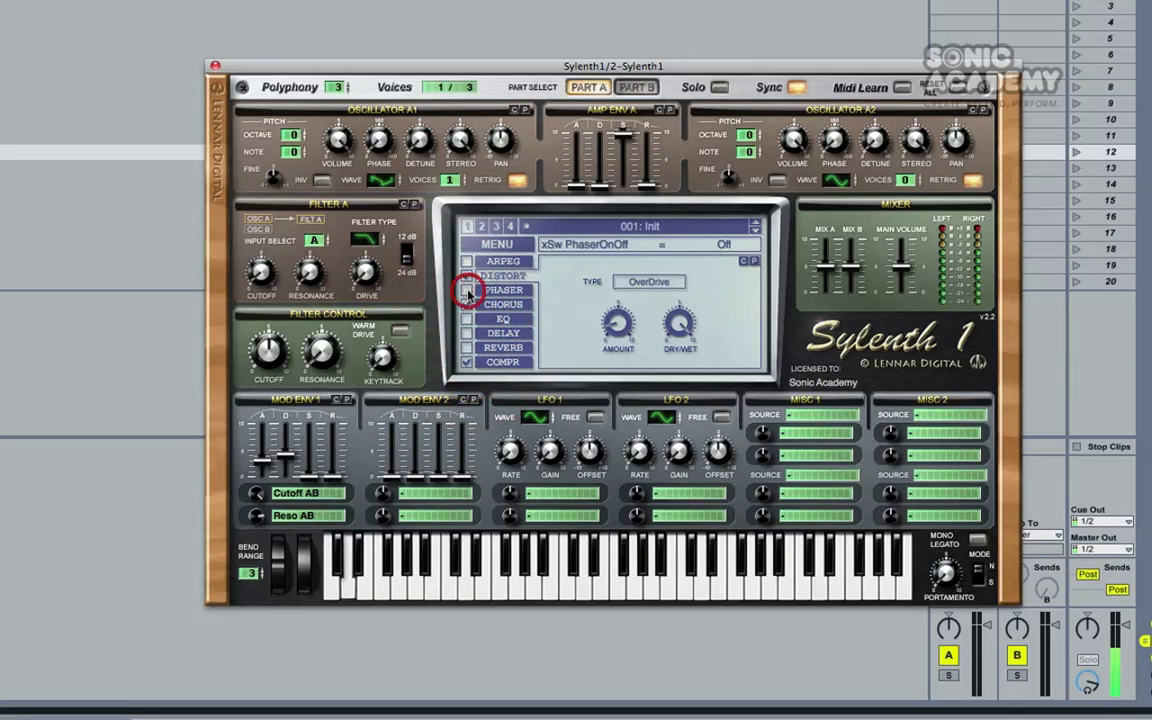
{"action": "left_click", "coordinate": [466, 276]}
Set Filter A's drive to 3.67 and cutoff to 2.71 Hz, and Mod Env 1's Reso AB amount to 2.10 and decay to 6.84
{"action": "left_click_drag", "start_coordinate": [362, 284], "coordinate": [363, 218]}
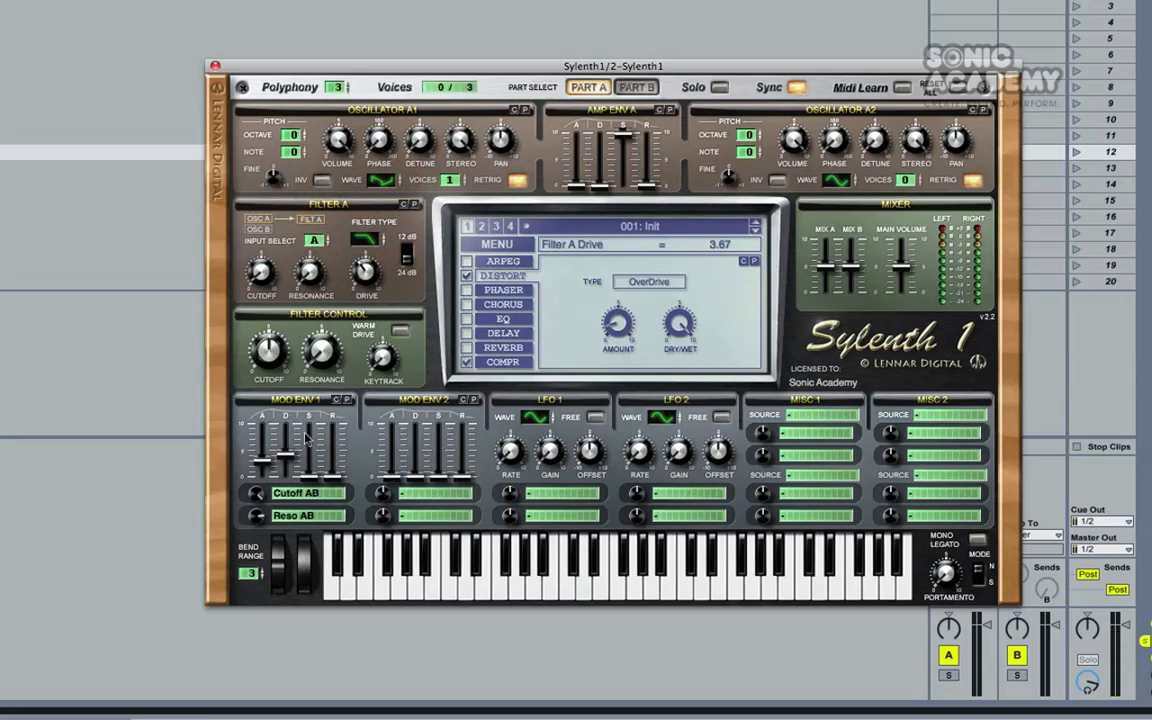
{"action": "left_click_drag", "start_coordinate": [257, 516], "coordinate": [260, 550]}
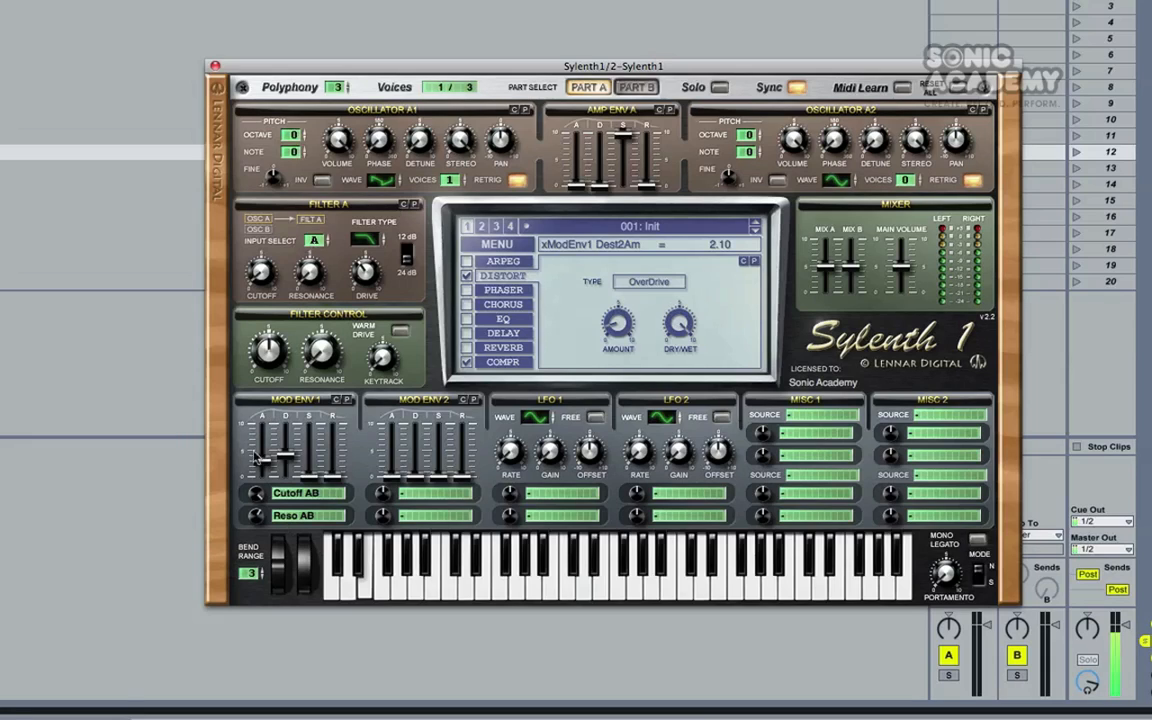
{"action": "left_click_drag", "start_coordinate": [257, 560], "coordinate": [290, 420]}
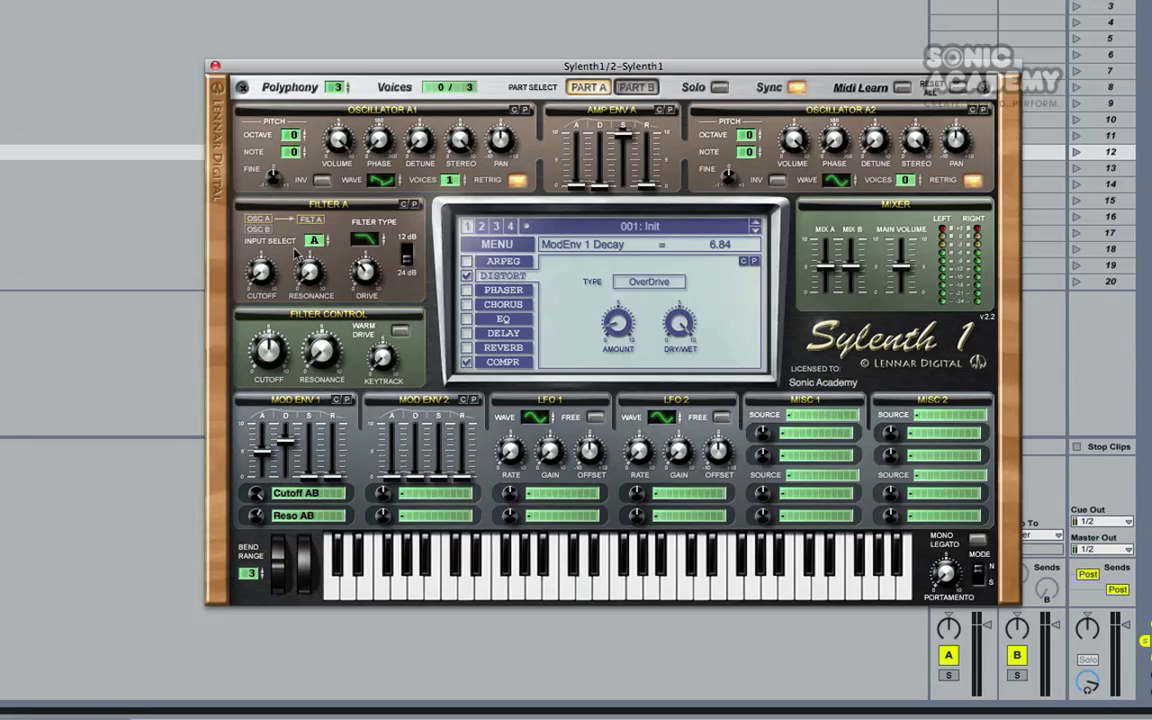
{"action": "left_click_drag", "start_coordinate": [258, 280], "coordinate": [230, 228]}
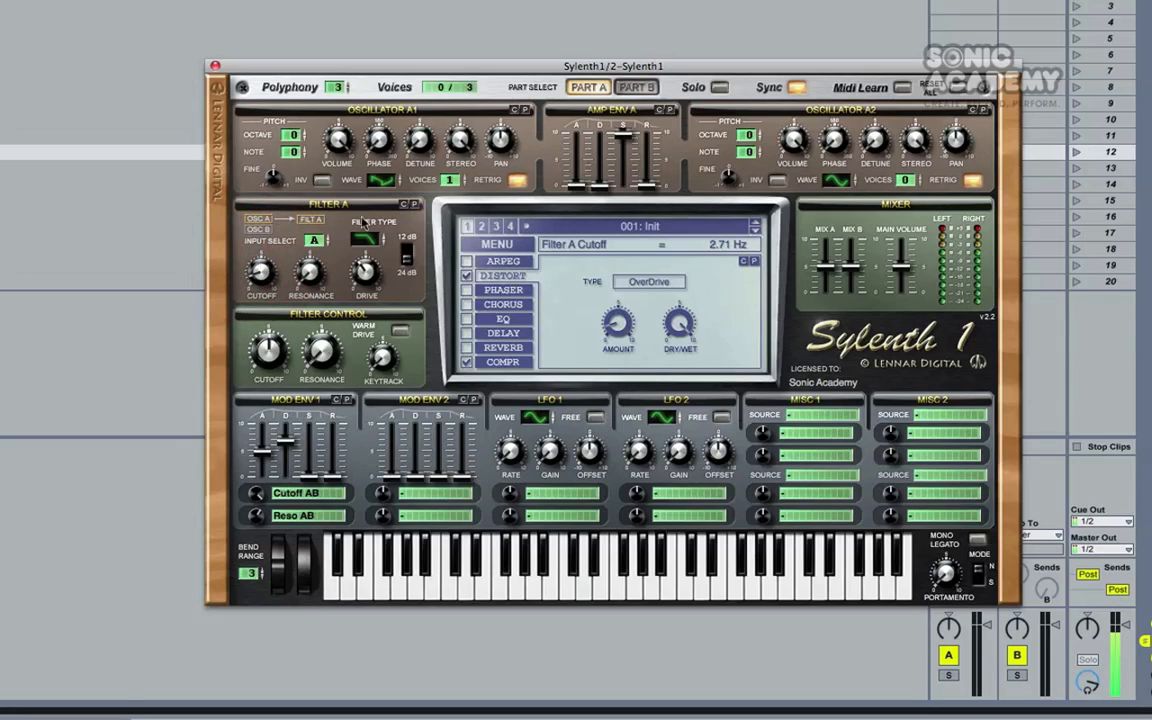
Set Oscillator A1 to a sawtooth wave with 3 voices and an octave of -1
{"action": "mouse_move", "coordinate": [382, 180]}
{"action": "left_mouse_down"}
{"action": "mouse_move", "coordinate": [386, 203]}
{"action": "mouse_move", "coordinate": [387, 185]}
{"action": "mouse_move", "coordinate": [461, 147]}
{"action": "mouse_move", "coordinate": [419, 31]}
{"action": "left_mouse_up"}
{"action": "mouse_move", "coordinate": [290, 134]}
{"action": "left_mouse_down"}
{"action": "mouse_move", "coordinate": [291, 64]}
{"action": "mouse_move", "coordinate": [288, 147]}
{"action": "left_mouse_up"}
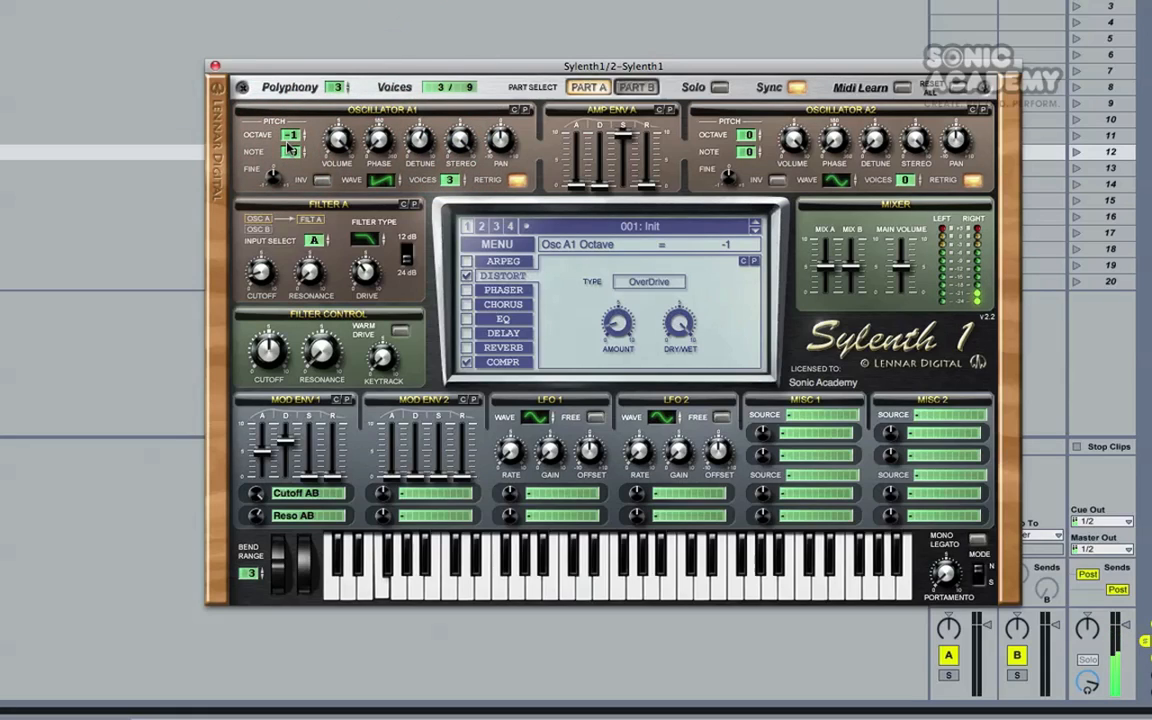